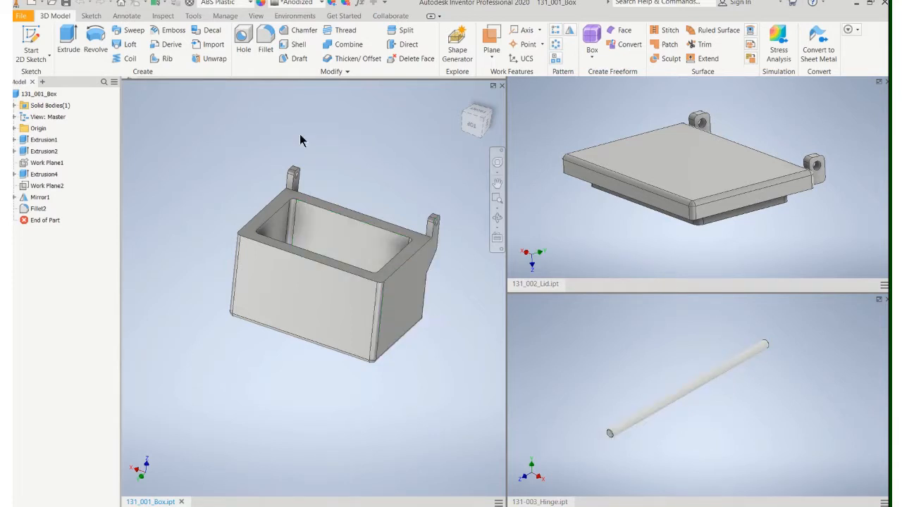
# Create a new drawing from the ANSI (in).dwg template and maximize its window
pyautogui.click(19, 16)
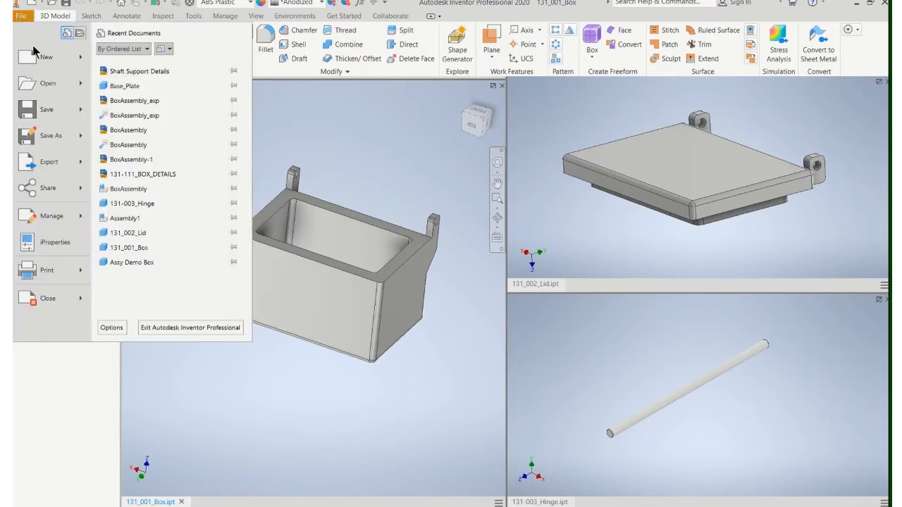
pyautogui.click(32, 57)
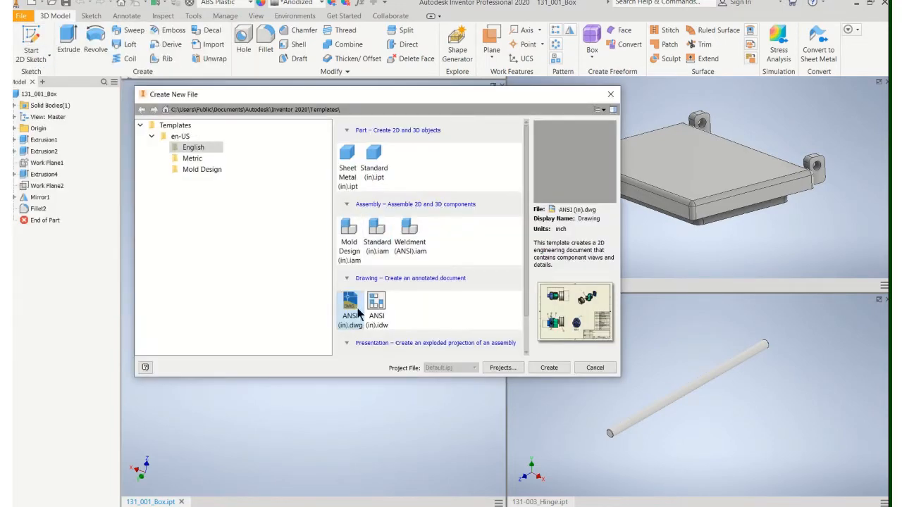
pyautogui.click(548, 368)
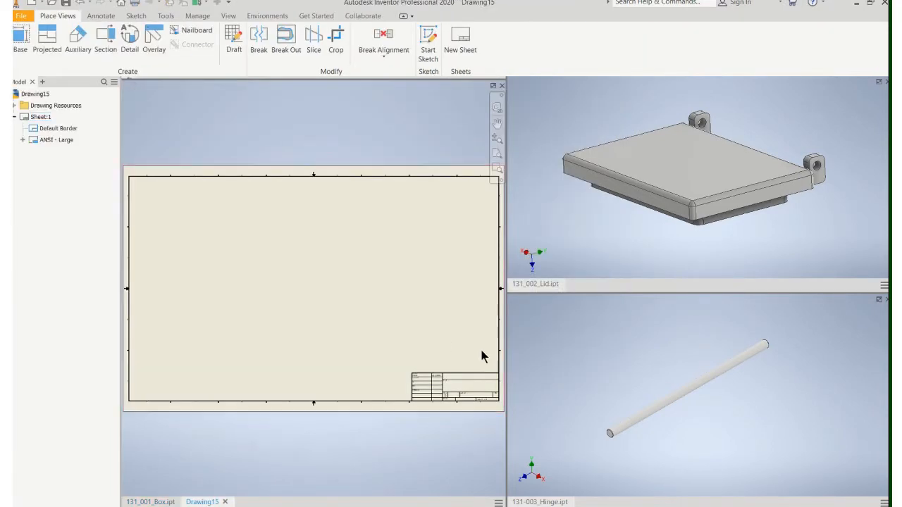
pyautogui.click(493, 85)
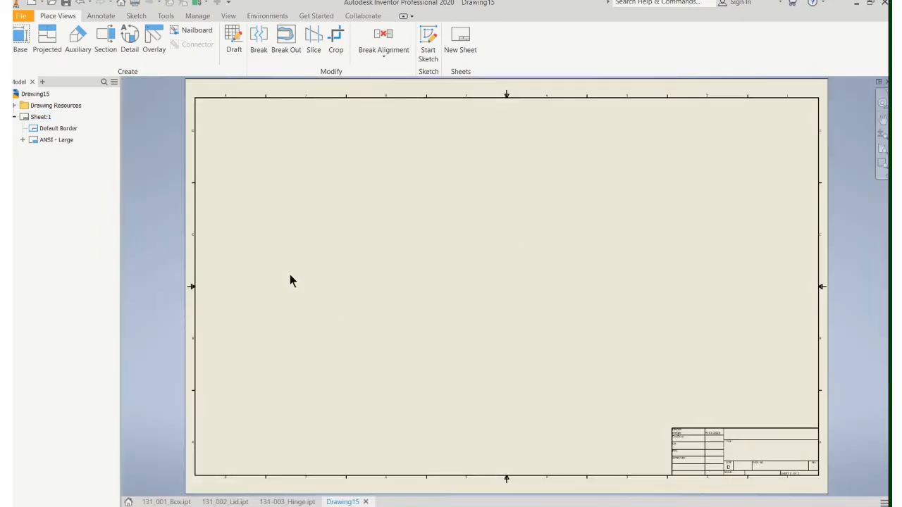
# Change the drawing sheet to size C
pyautogui.rightClick(36, 117)
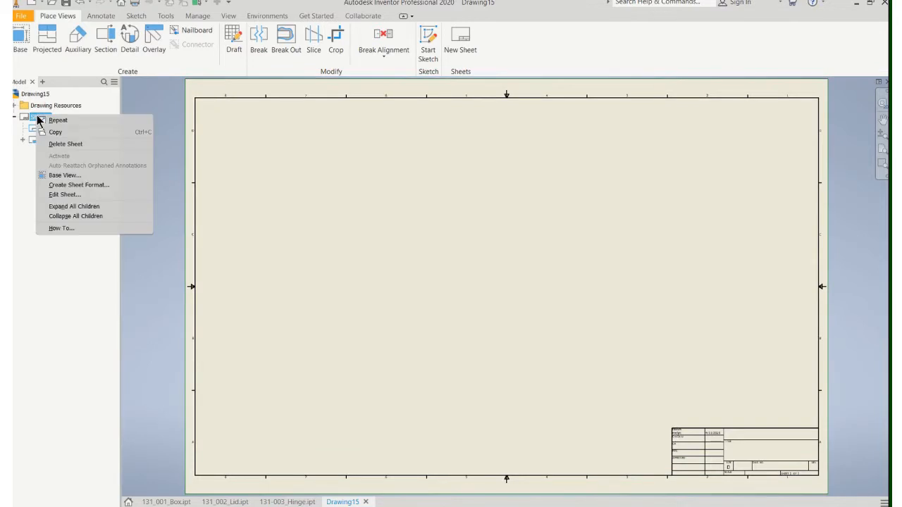
pyautogui.click(64, 194)
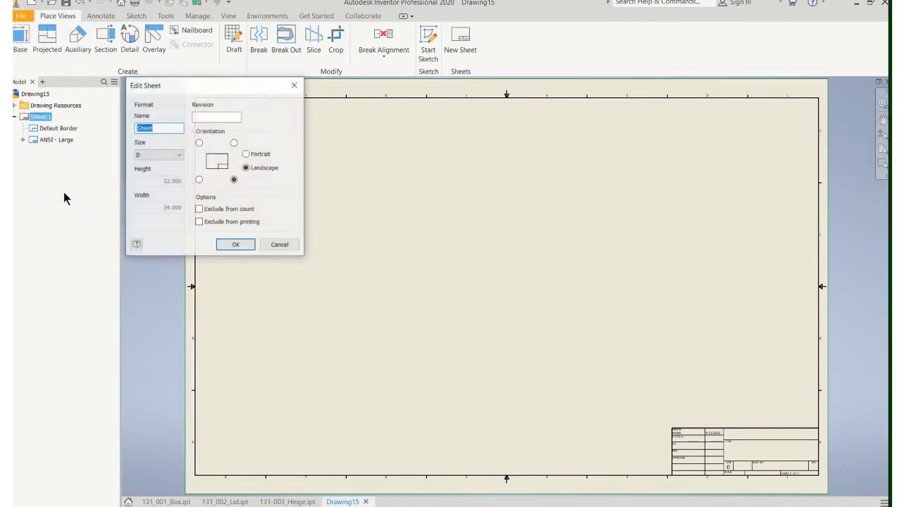
pyautogui.click(176, 157)
pyautogui.click(154, 172)
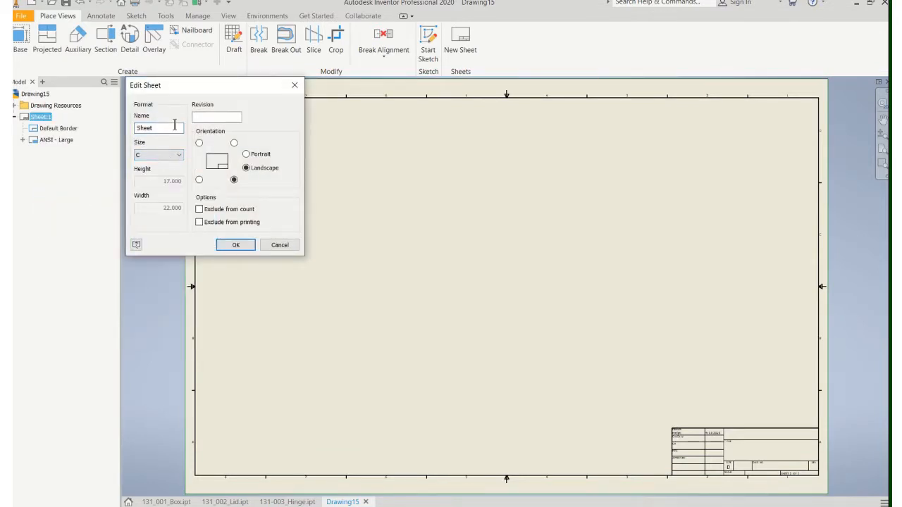
pyautogui.click(245, 241)
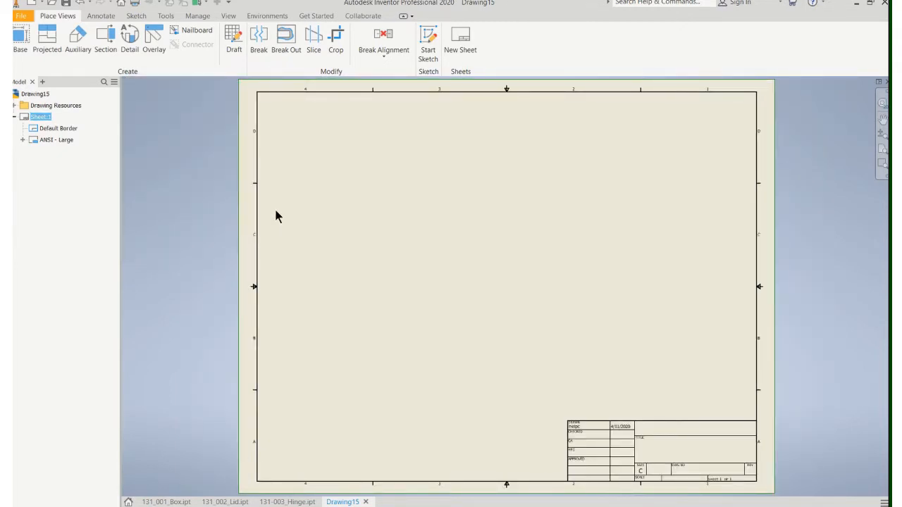
# Start a base view of 131_001_Box.ipt and orient it to the box's long side with the hinge lugs pointing up
pyautogui.click(22, 41)
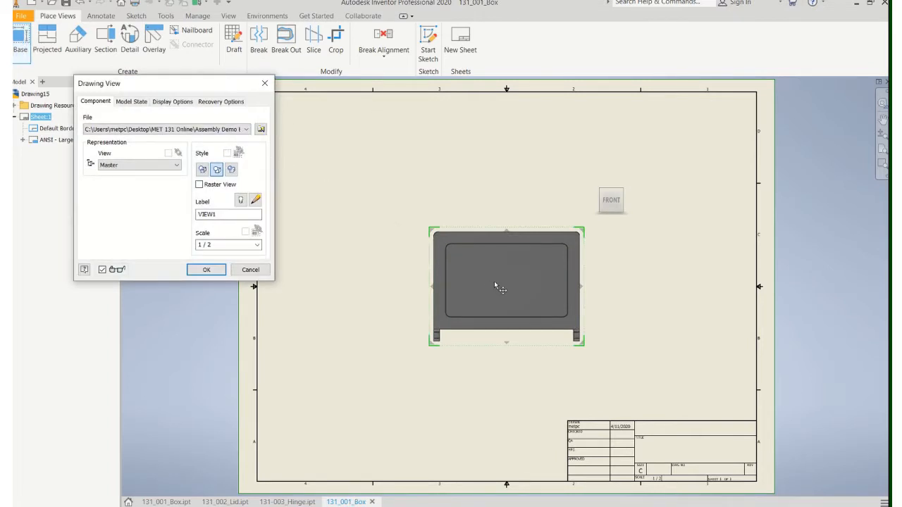
pyautogui.click(248, 129)
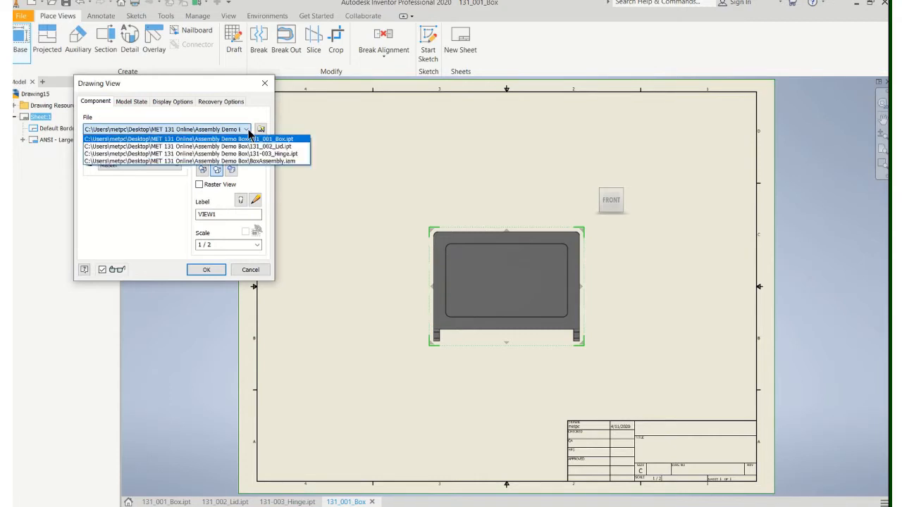
pyautogui.click(260, 141)
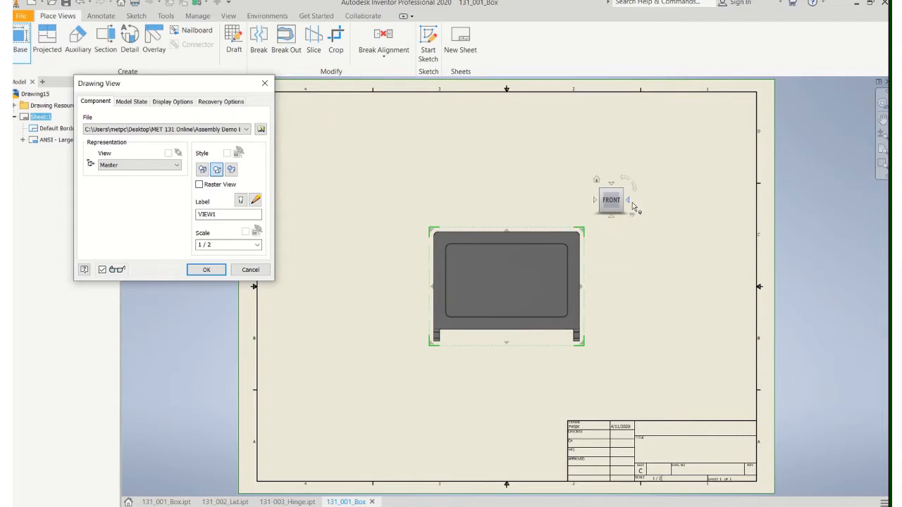
pyautogui.click(627, 200)
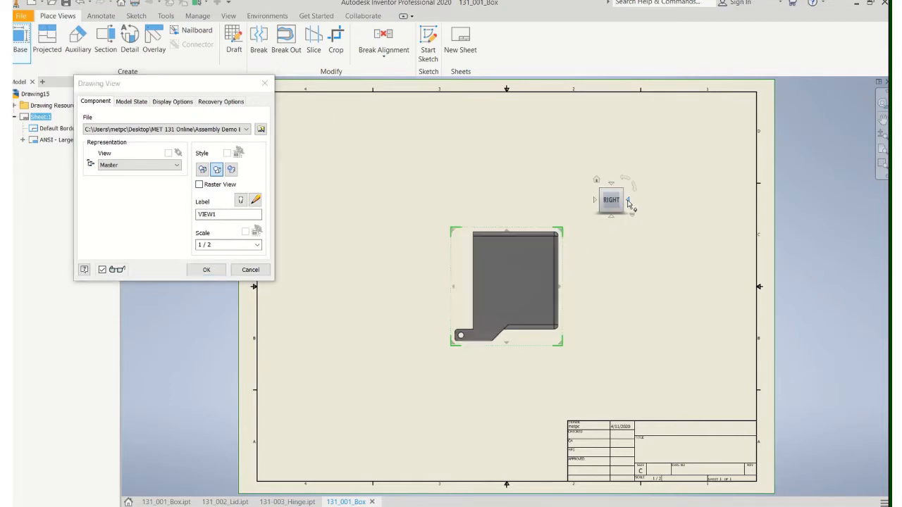
pyautogui.click(633, 188)
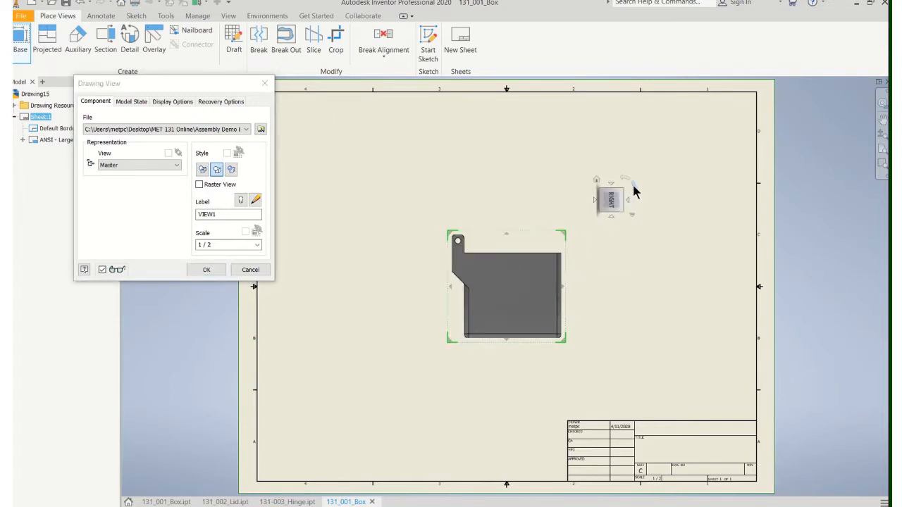
pyautogui.click(632, 199)
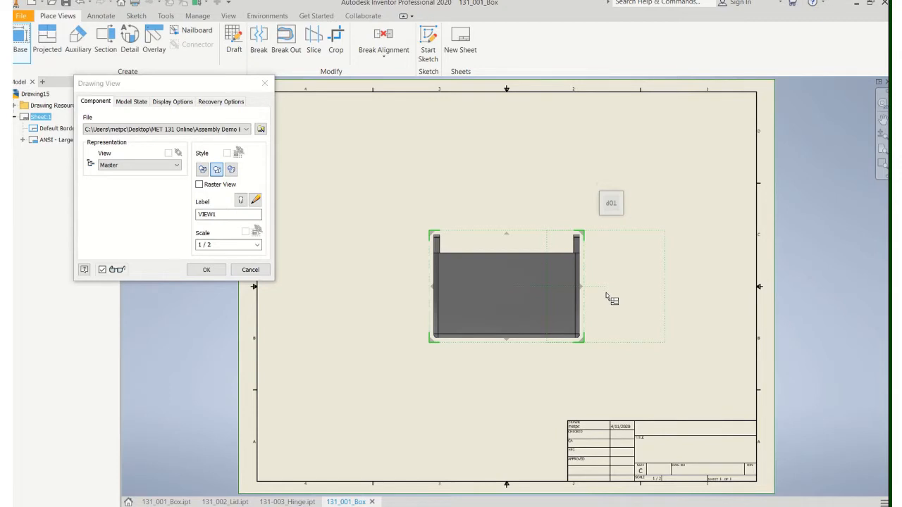
pyautogui.moveTo(611, 206)
# Set the base view's scale to 1 / 4 and move it to the upper-left area of the sheet
pyautogui.click(255, 246)
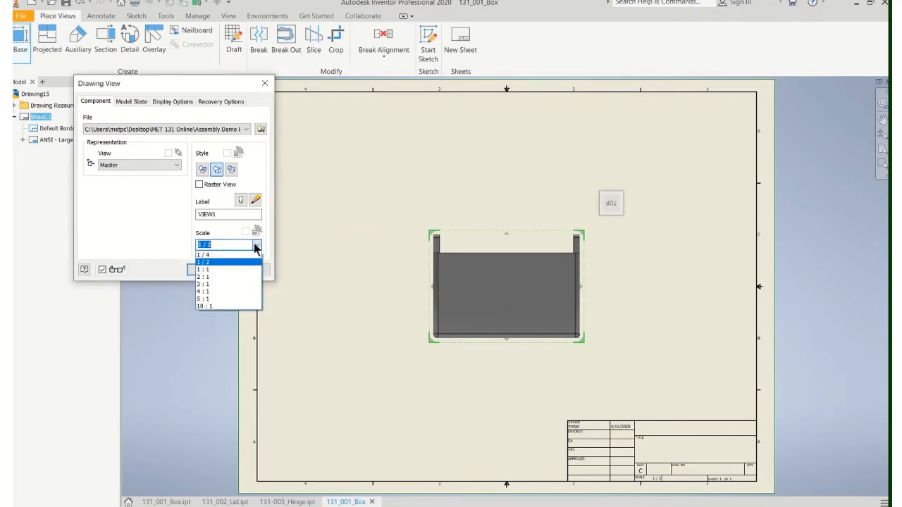
pyautogui.click(208, 255)
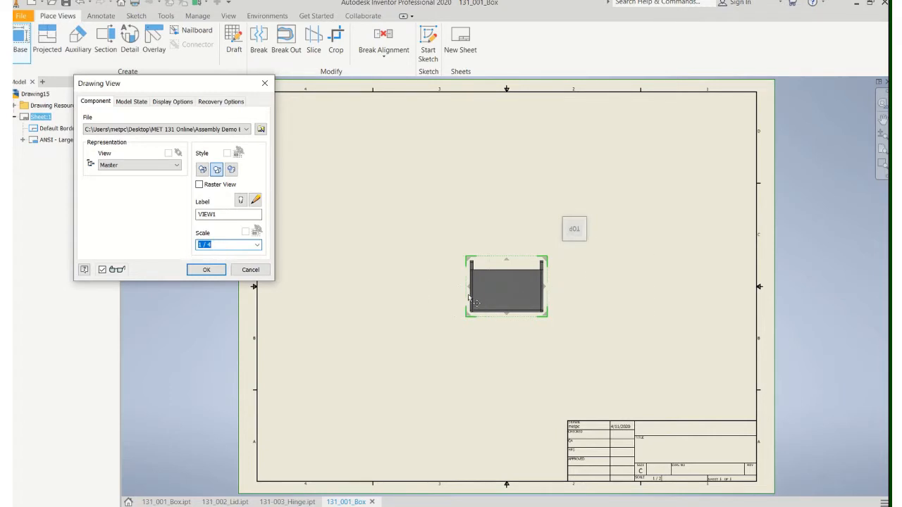
pyautogui.moveTo(475, 304); pyautogui.dragTo(310, 255)
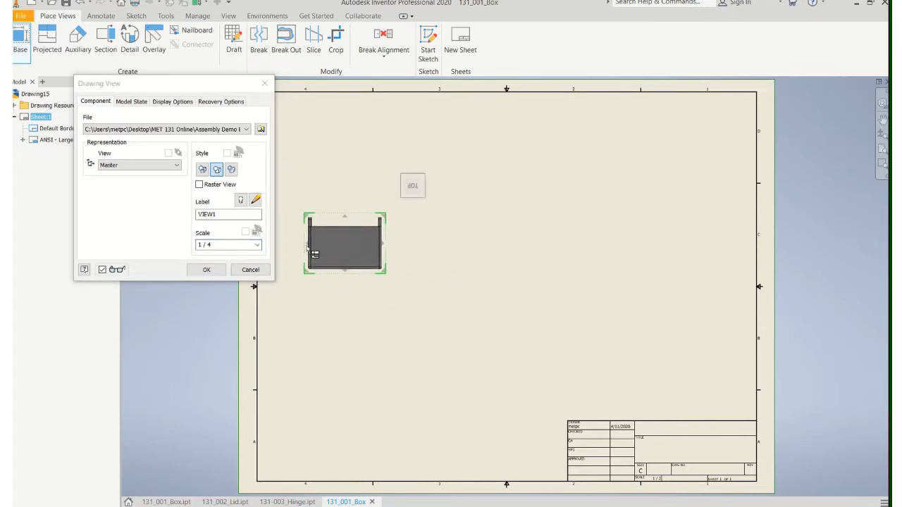
# Project a top view above, a side view to the right and an isometric view diagonally from the base view, and create them
pyautogui.click(335, 161)
pyautogui.click(445, 255)
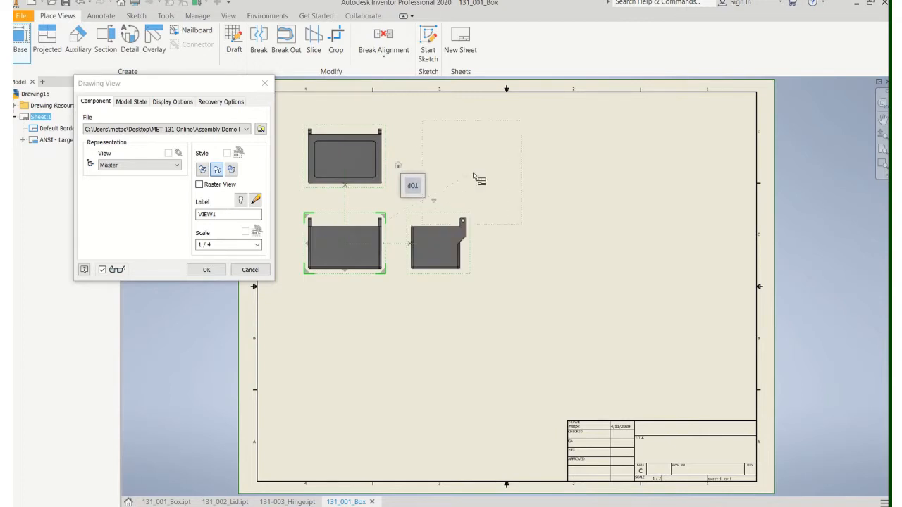
pyautogui.click(478, 171)
pyautogui.rightClick(478, 170)
pyautogui.click(540, 175)
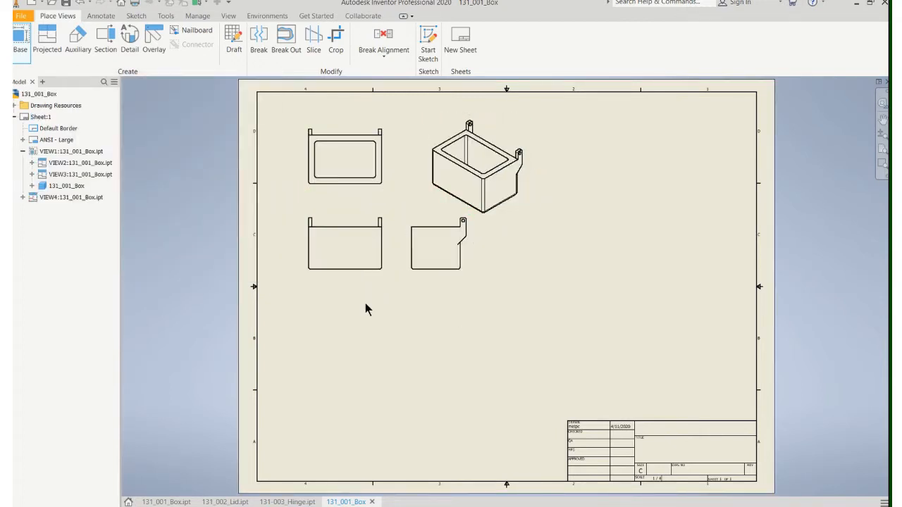
# Shift the front view slightly down and left, and set its style to show hidden lines
pyautogui.moveTo(342, 282); pyautogui.dragTo(331, 289)
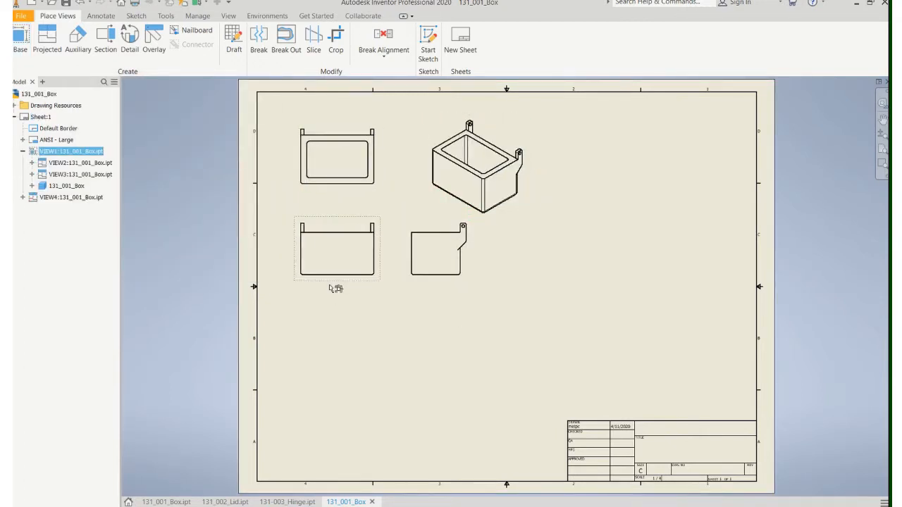
pyautogui.rightClick(324, 236)
pyautogui.click(324, 263)
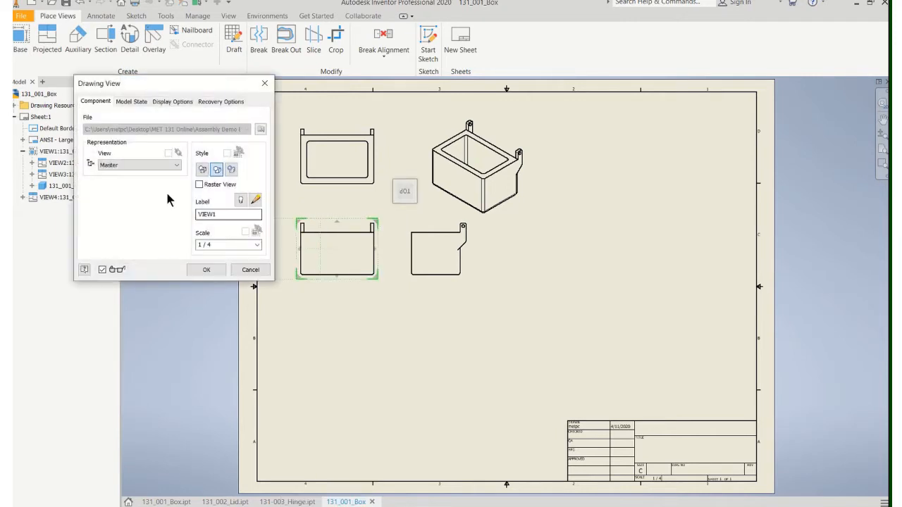
pyautogui.click(202, 170)
pyautogui.click(206, 269)
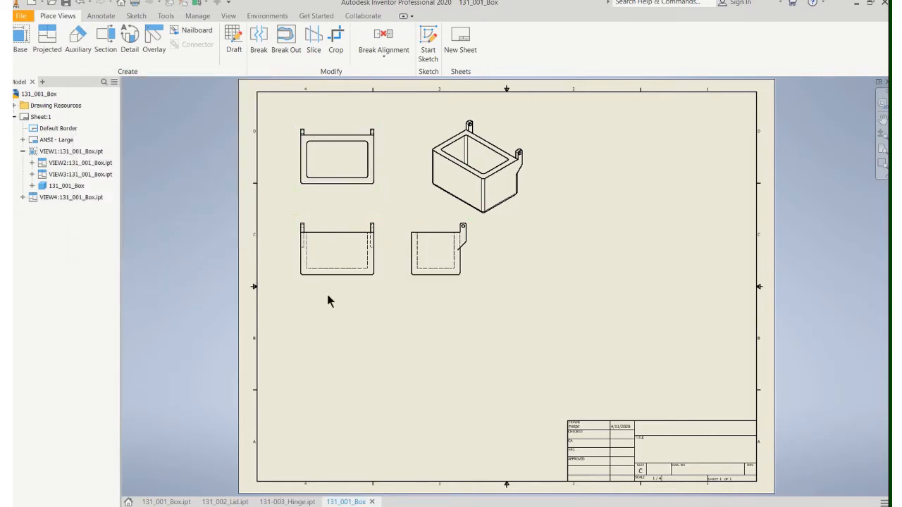
# Add a centred two-line text note below the front and side views reading "BOX BASE" and "PART #131-001"
pyautogui.click(105, 16)
pyautogui.click(230, 39)
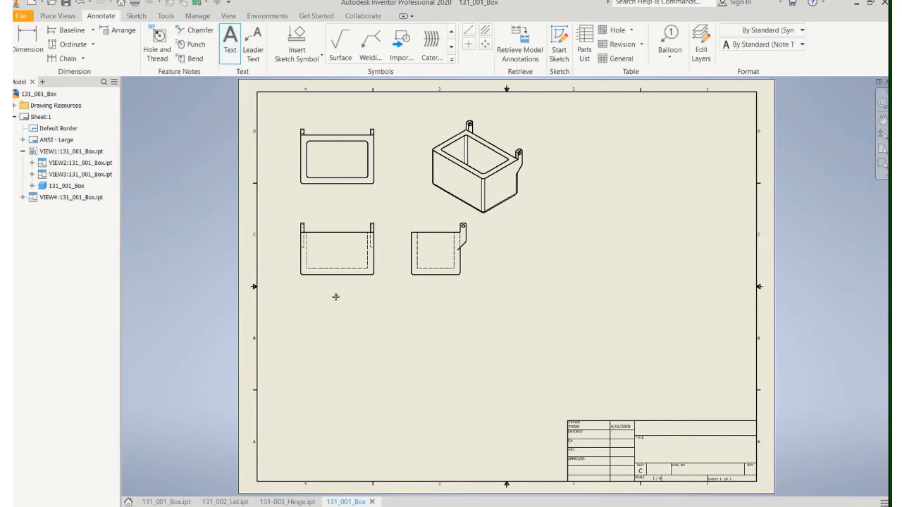
pyautogui.moveTo(335, 287); pyautogui.dragTo(421, 313)
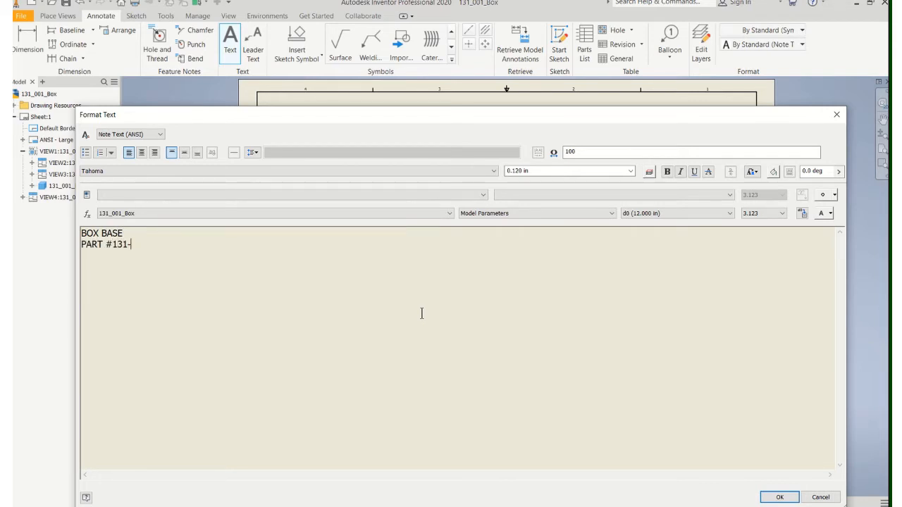
pyautogui.write('001')
pyautogui.hotkey('ctrl', 'a')
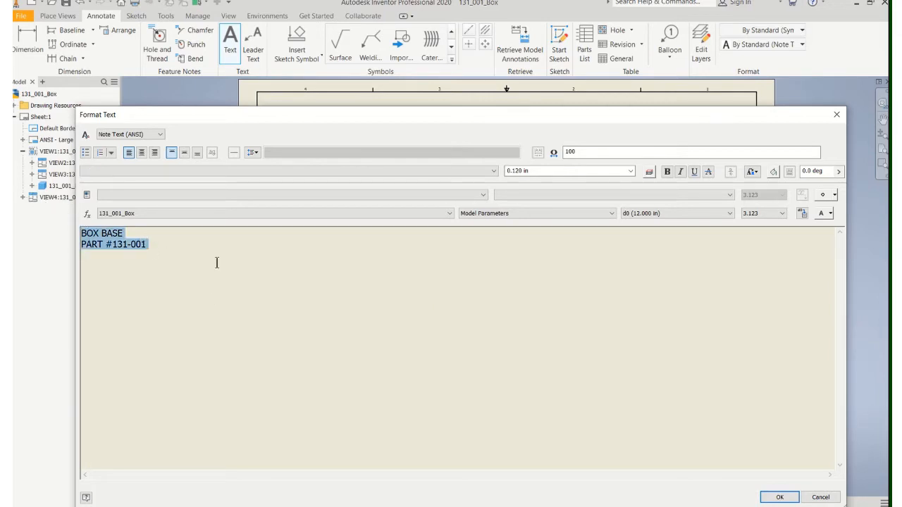
pyautogui.click(142, 154)
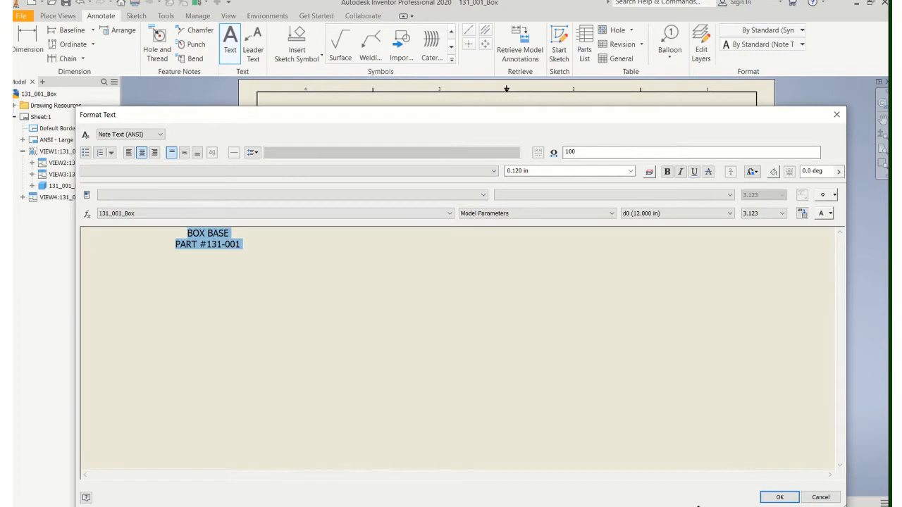
pyautogui.click(778, 498)
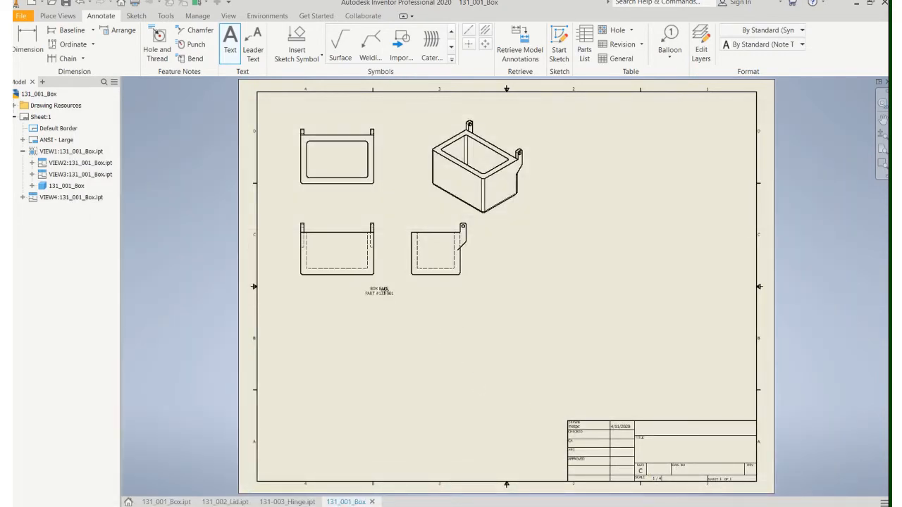
pyautogui.press('Escape')
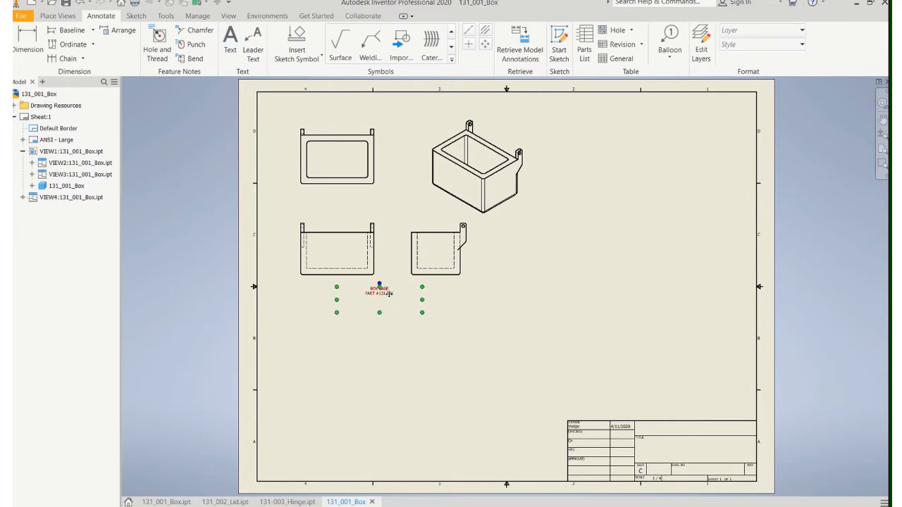
# Set the text height of the whole BOX BASE note to 0.240 in
pyautogui.doubleClick(389, 294)
pyautogui.moveTo(181, 236); pyautogui.dragTo(254, 252)
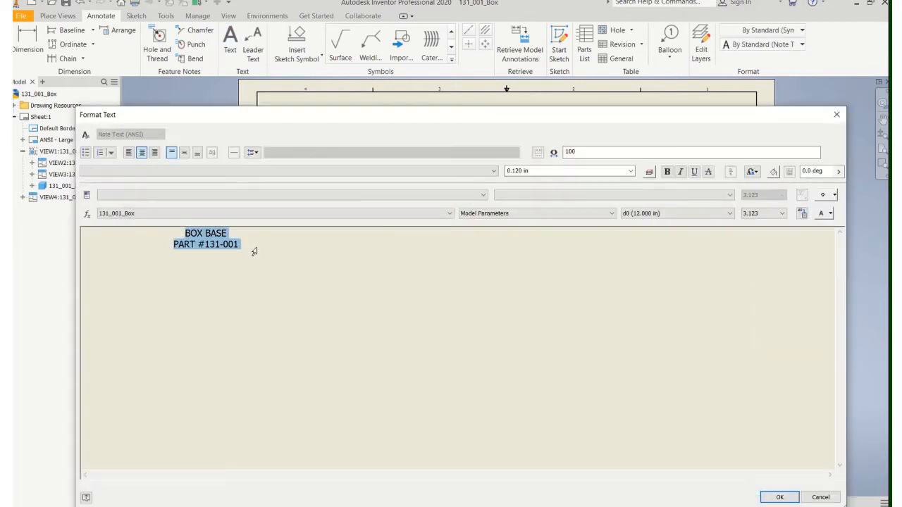
pyautogui.click(630, 171)
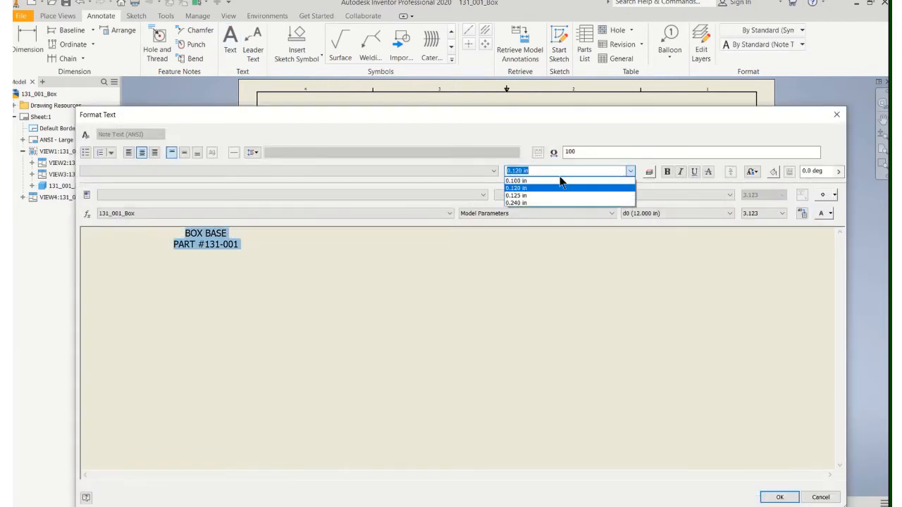
pyautogui.click(525, 201)
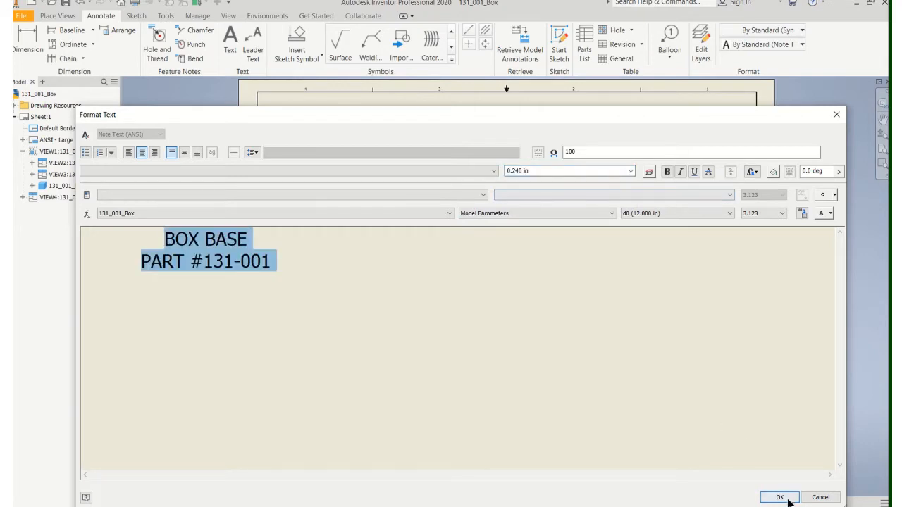
pyautogui.click(780, 497)
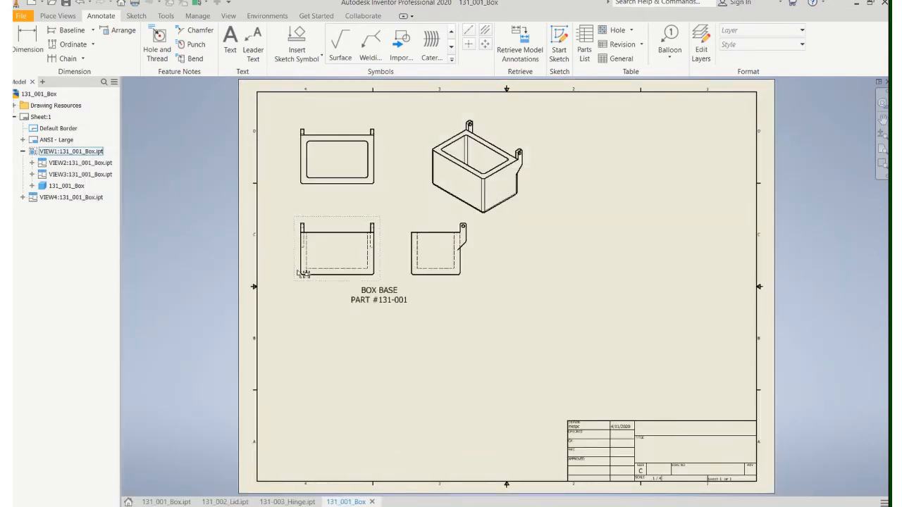
# Move the front view slightly up, and the isometric view slightly up and left, to tidy the layout
pyautogui.moveTo(296, 222); pyautogui.dragTo(297, 217)
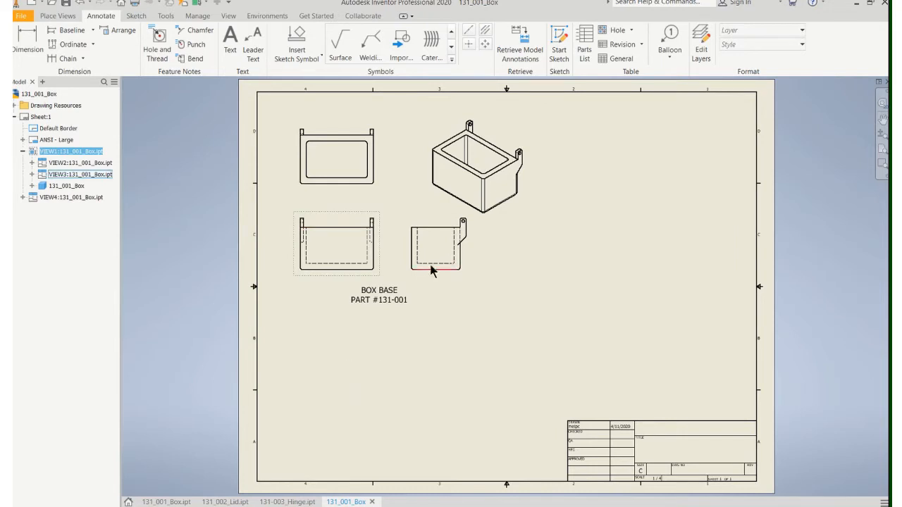
pyautogui.moveTo(428, 127); pyautogui.dragTo(420, 114)
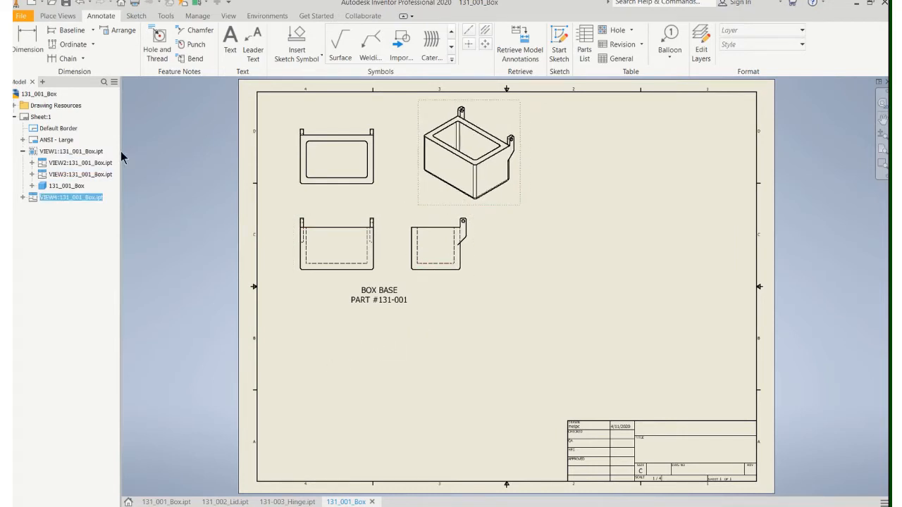
# Start a base view of 131_002_Lid.ipt at 1/4 scale and position it in the lower-left area of the sheet
pyautogui.click(21, 16)
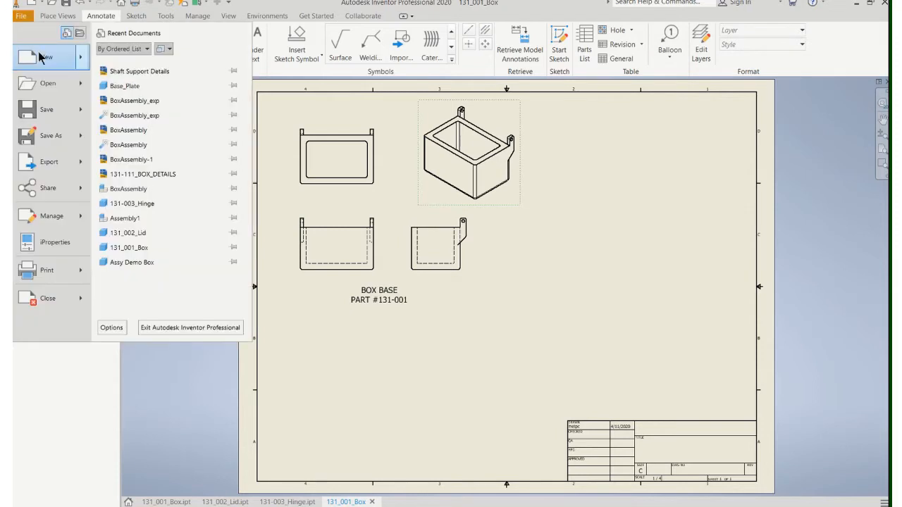
pyautogui.click(349, 417)
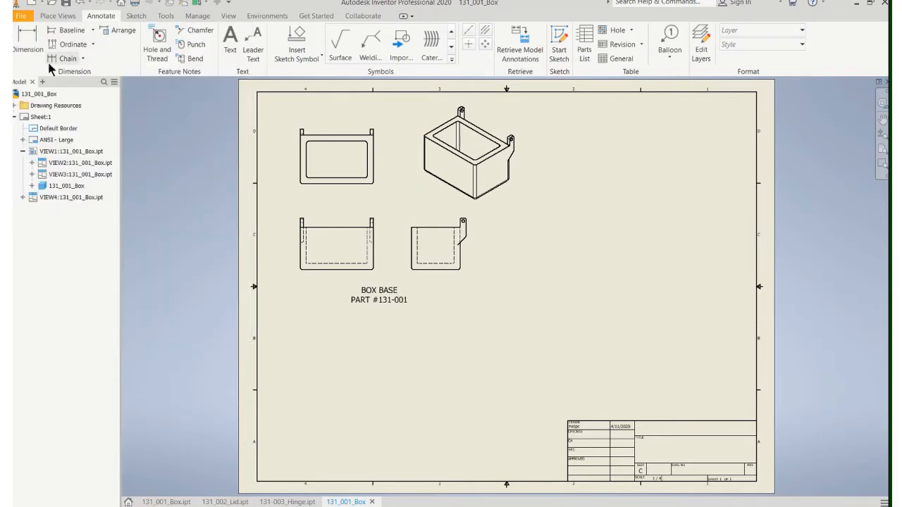
pyautogui.click(59, 16)
pyautogui.click(20, 39)
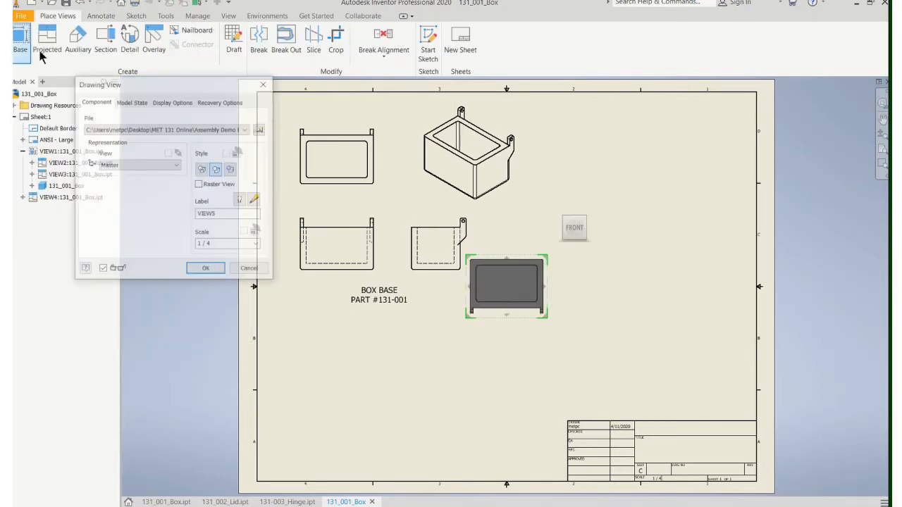
pyautogui.click(245, 130)
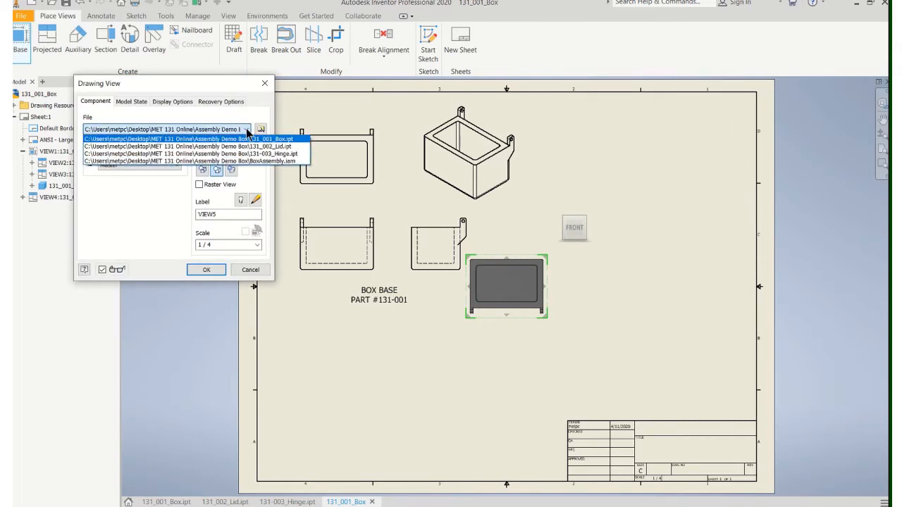
pyautogui.click(254, 139)
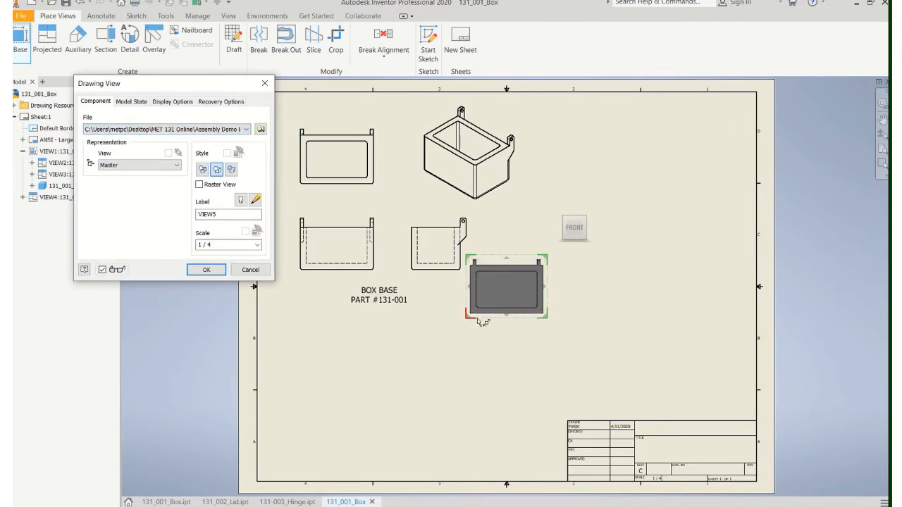
pyautogui.moveTo(478, 318); pyautogui.dragTo(448, 366)
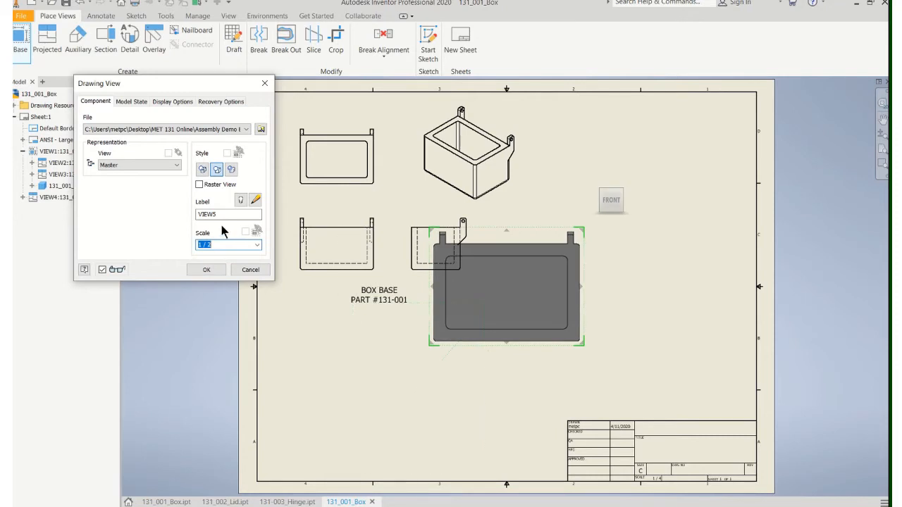
pyautogui.click(257, 245)
pyautogui.click(218, 260)
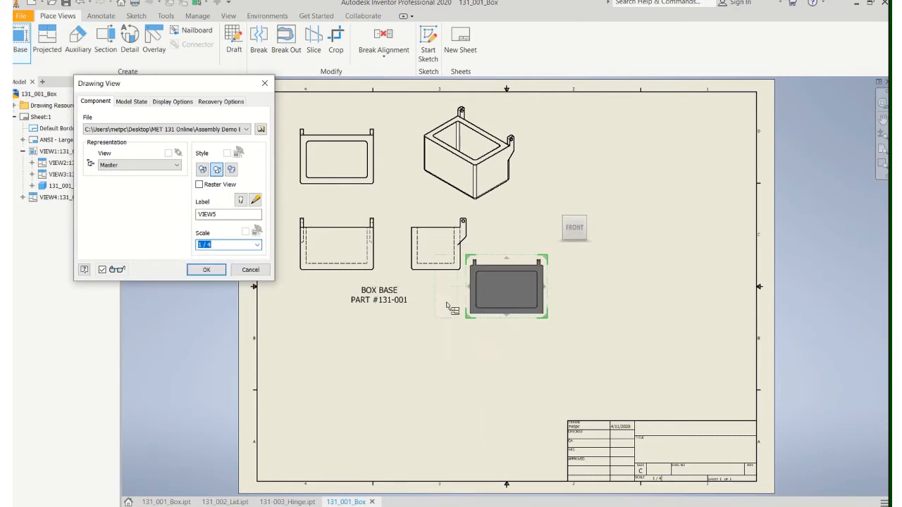
pyautogui.moveTo(472, 302); pyautogui.dragTo(318, 428)
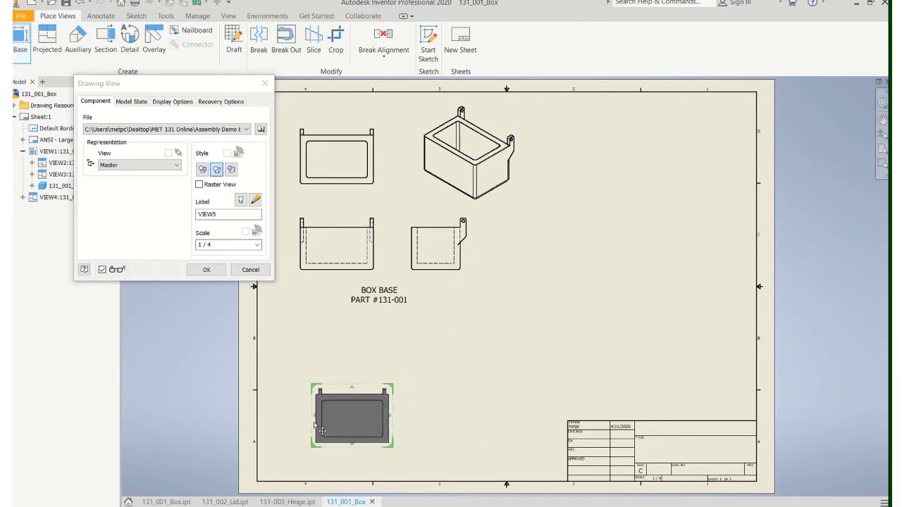
# Project top, side and isometric views from the lid's base view and create them on the sheet
pyautogui.click(349, 358)
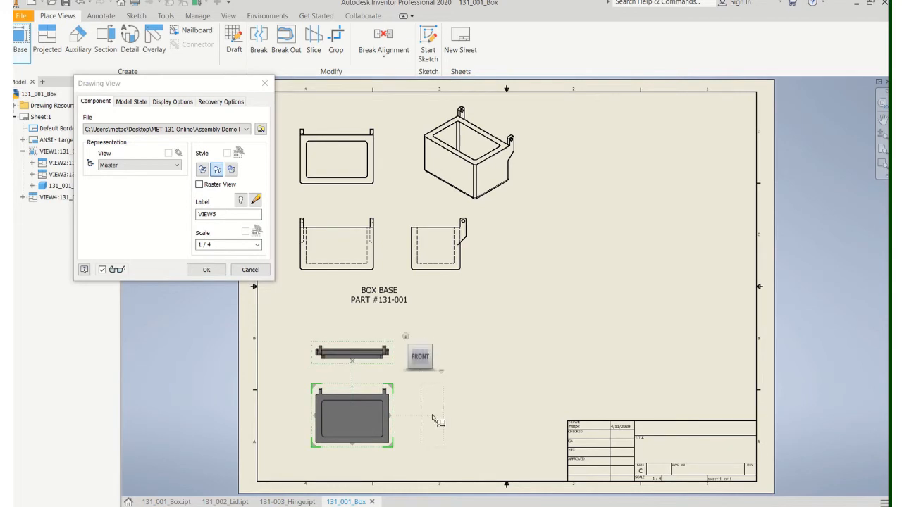
pyautogui.click(437, 416)
pyautogui.rightClick(482, 345)
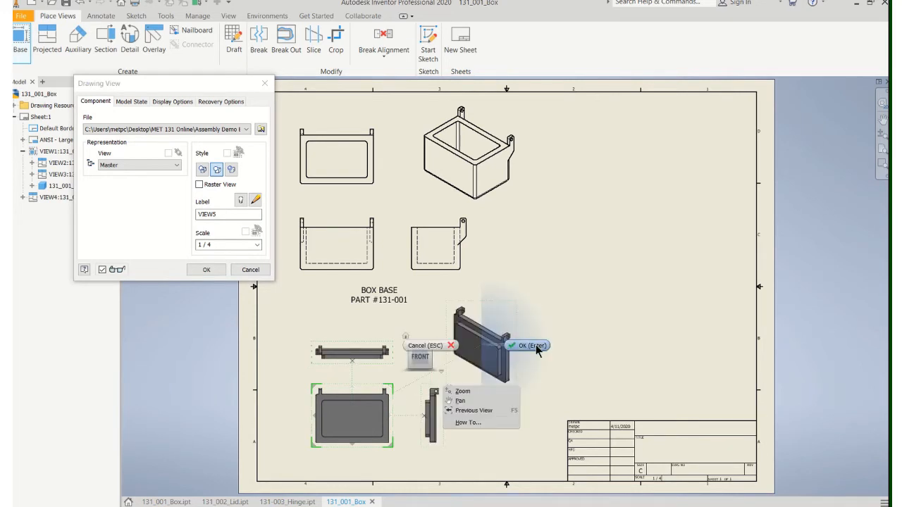
pyautogui.click(535, 344)
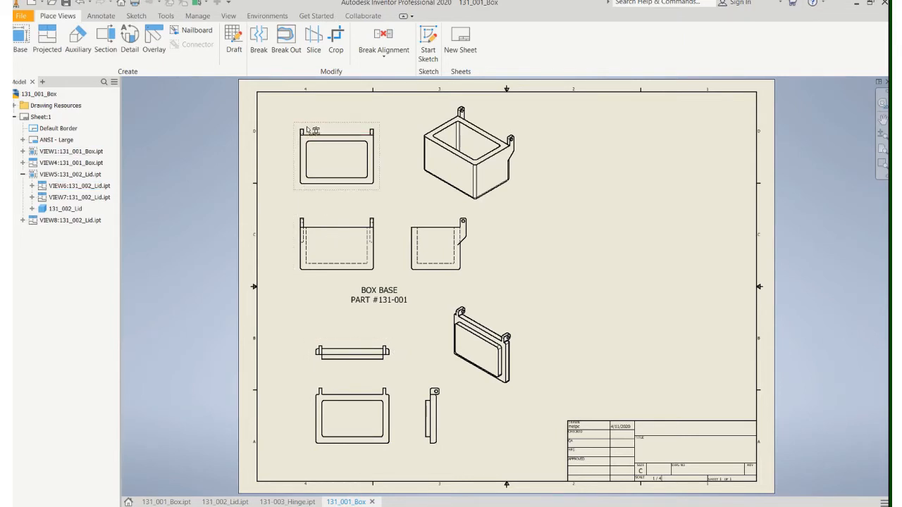
# Move the four box base views to the sheet's upper-right area and place the BOX BASE note below its front and side views
pyautogui.moveTo(306, 127); pyautogui.dragTo(304, 117)
pyautogui.moveTo(324, 209); pyautogui.dragTo(324, 199)
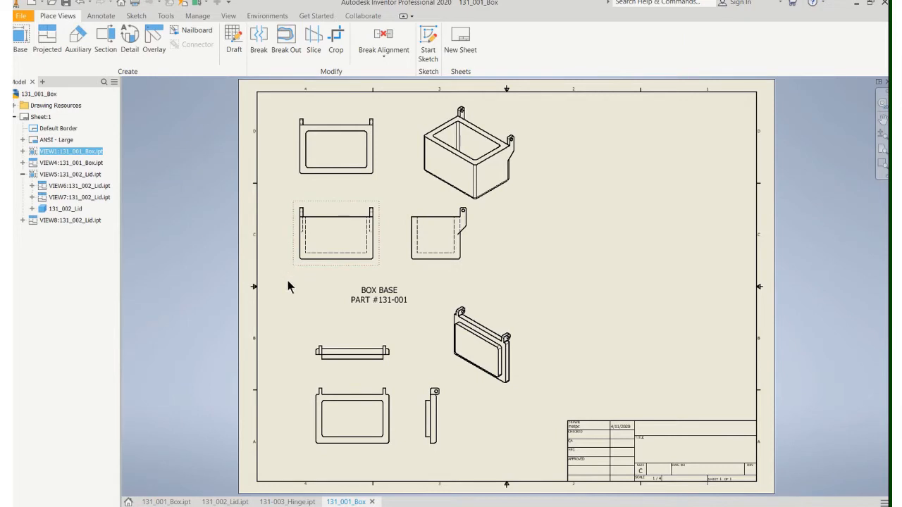
pyautogui.moveTo(513, 204); pyautogui.dragTo(724, 208)
pyautogui.click(533, 258)
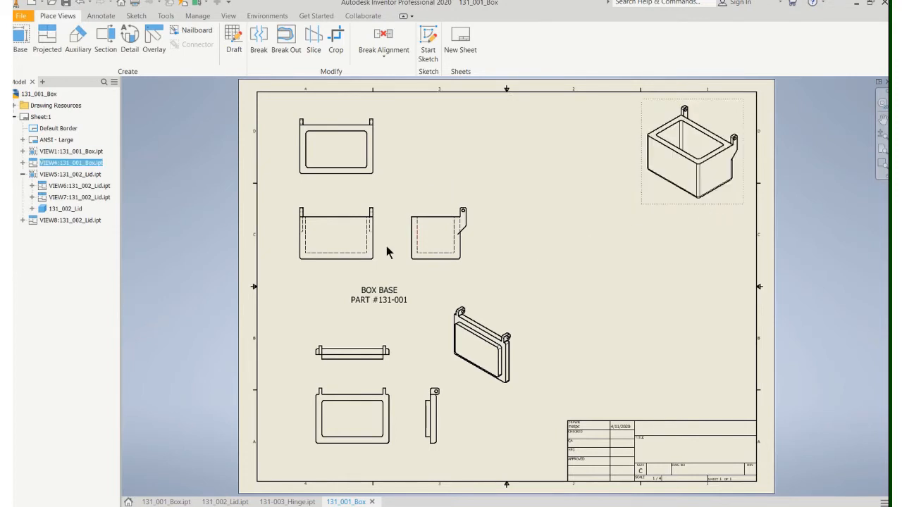
pyautogui.moveTo(416, 266); pyautogui.dragTo(678, 288)
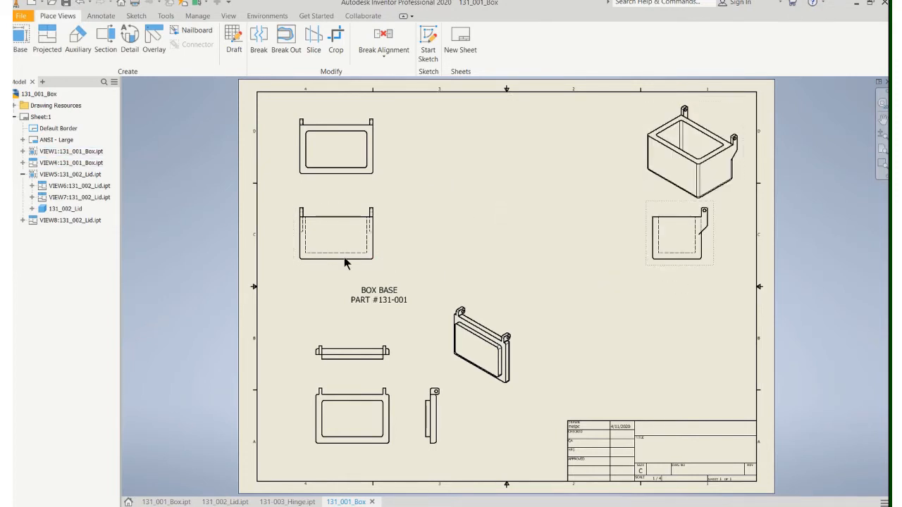
pyautogui.moveTo(361, 266); pyautogui.dragTo(596, 291)
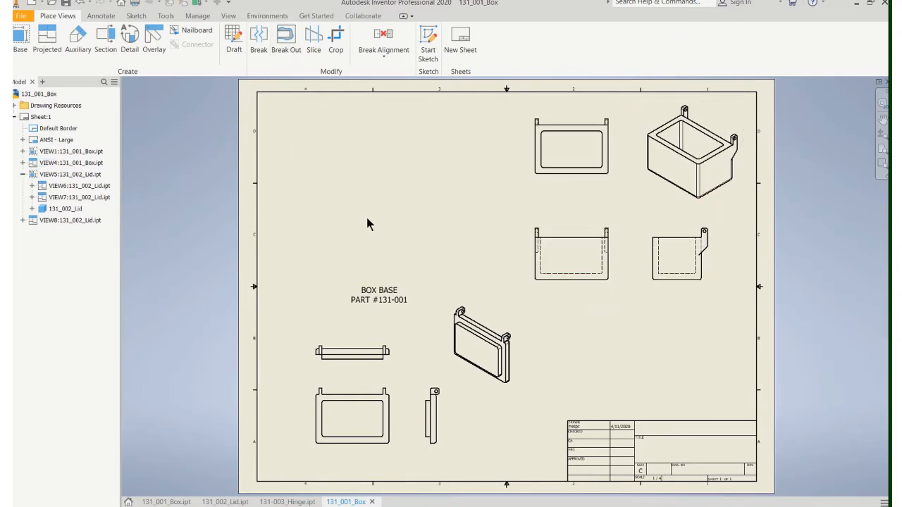
pyautogui.moveTo(379, 289); pyautogui.dragTo(691, 304)
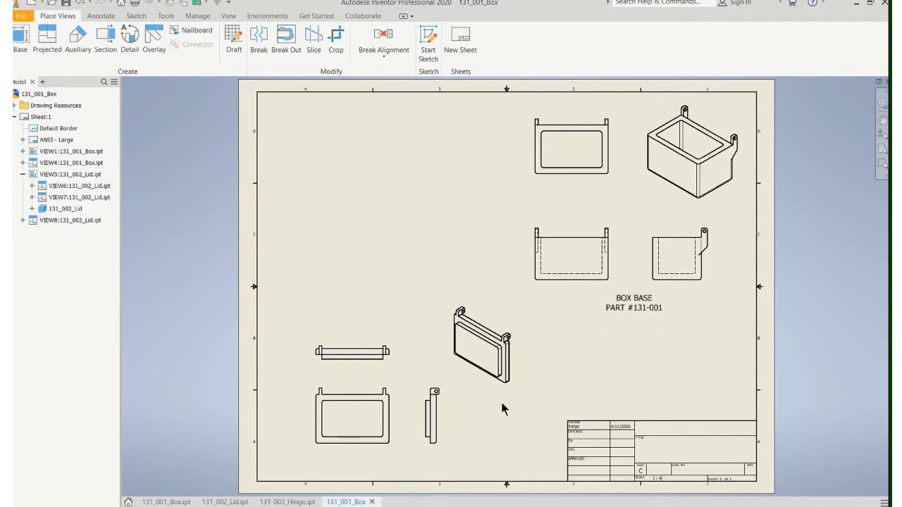
# Move the lid's top and front views up, and its isometric view up and left
pyautogui.moveTo(332, 349); pyautogui.dragTo(332, 322)
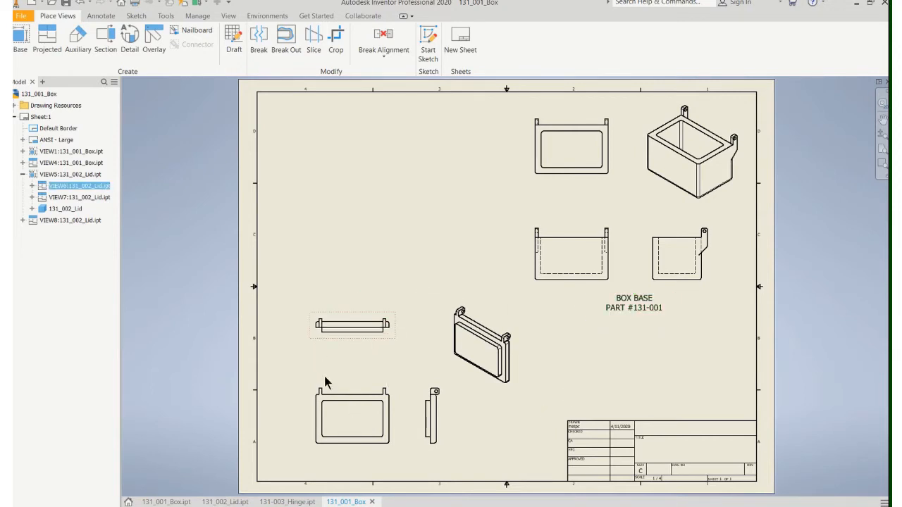
pyautogui.moveTo(325, 386); pyautogui.dragTo(329, 370)
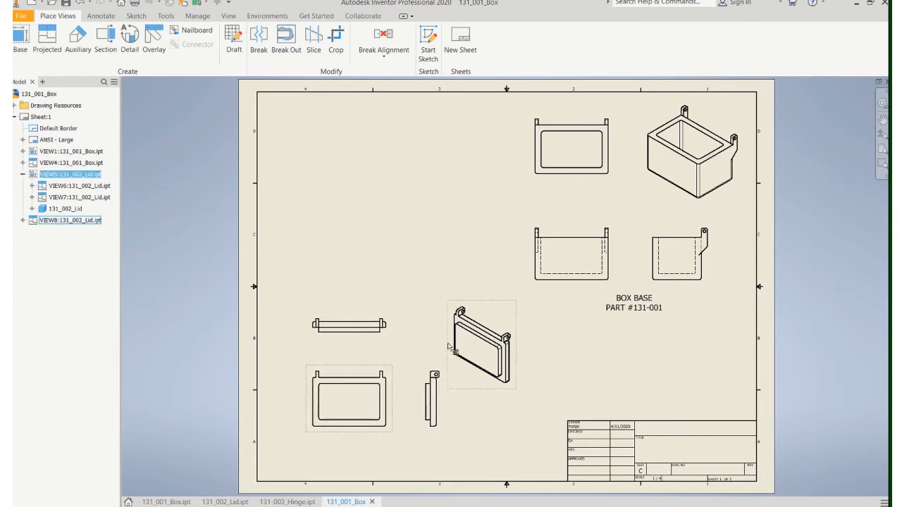
pyautogui.moveTo(447, 341); pyautogui.dragTo(419, 320)
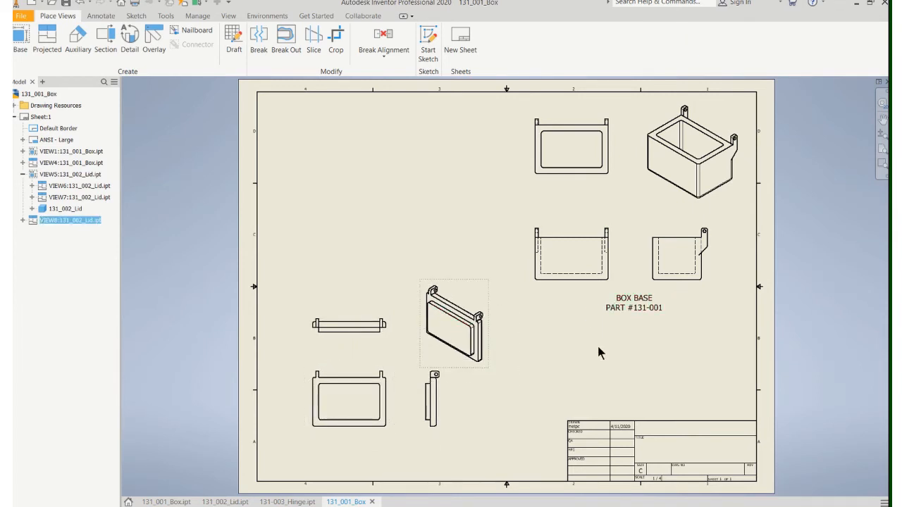
# Try to duplicate the BOX BASE note for use below the lid's front view
pyautogui.rightClick(623, 307)
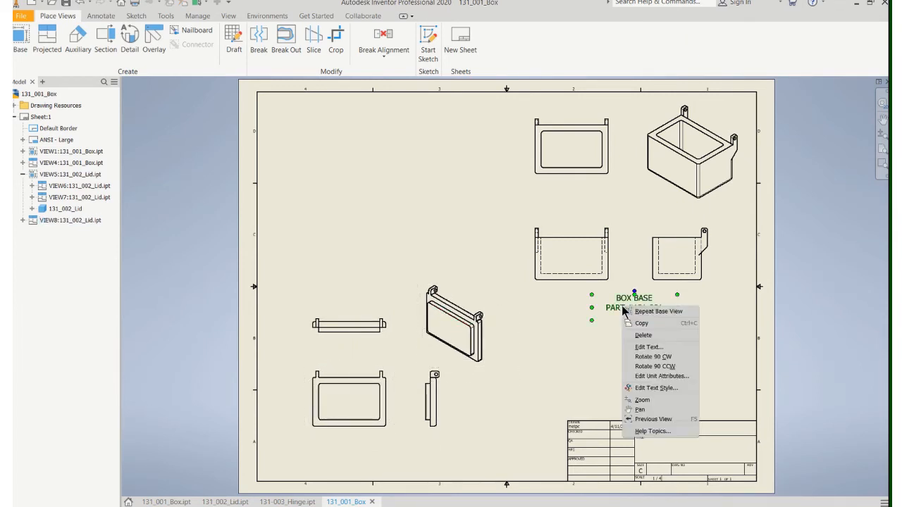
pyautogui.click(427, 463)
pyautogui.rightClick(386, 457)
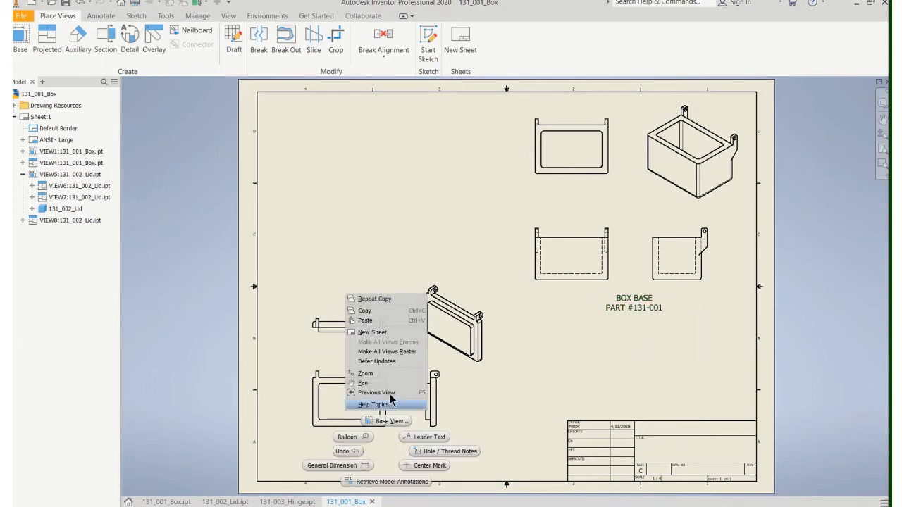
pyautogui.click(356, 314)
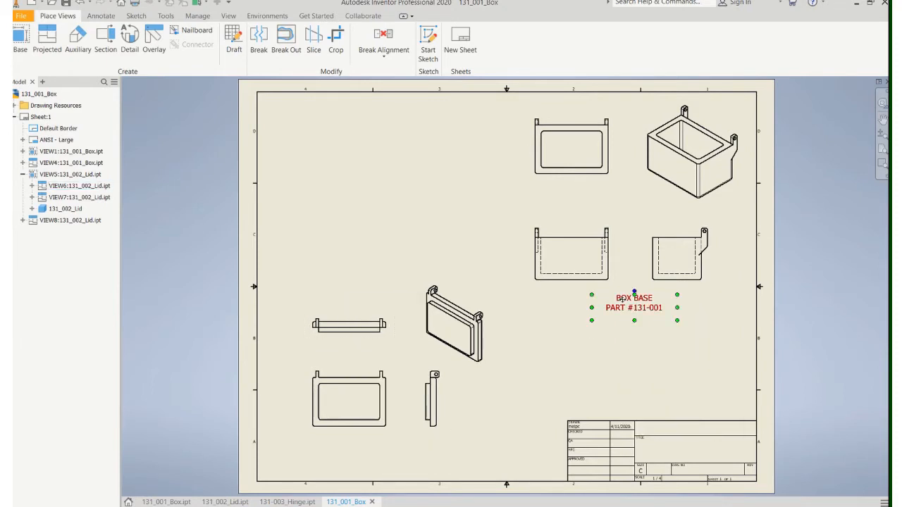
# Copy the BOX BASE note and paste it below the lid views, and shift the lid's top and front views slightly up and left
pyautogui.rightClick(624, 301)
pyautogui.click(632, 317)
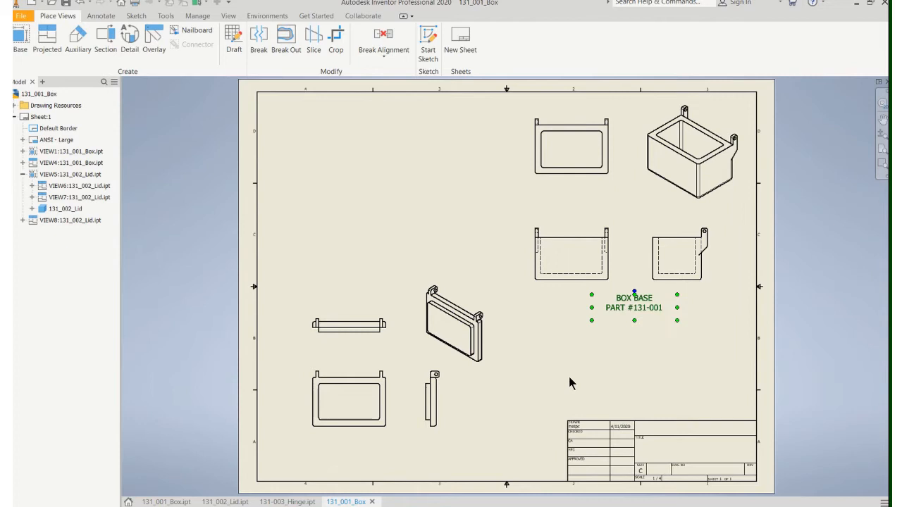
pyautogui.click(361, 455)
pyautogui.rightClick(361, 459)
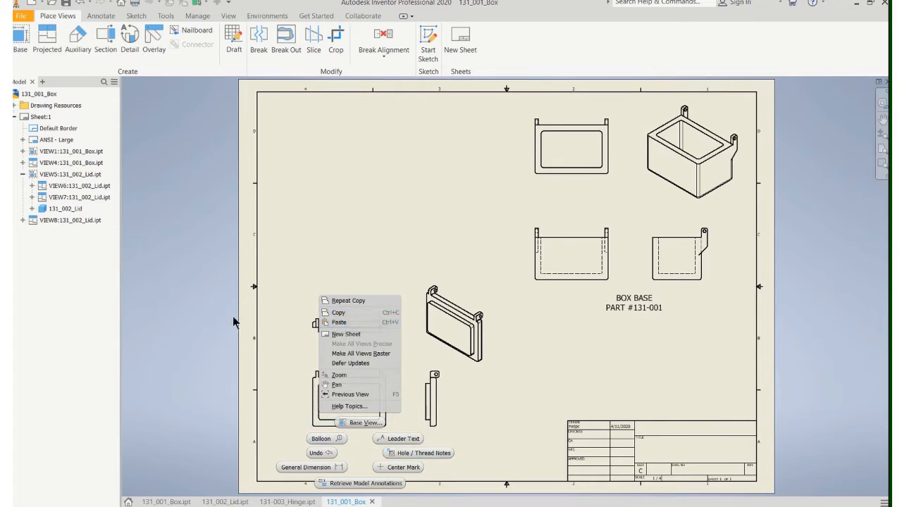
pyautogui.click(339, 322)
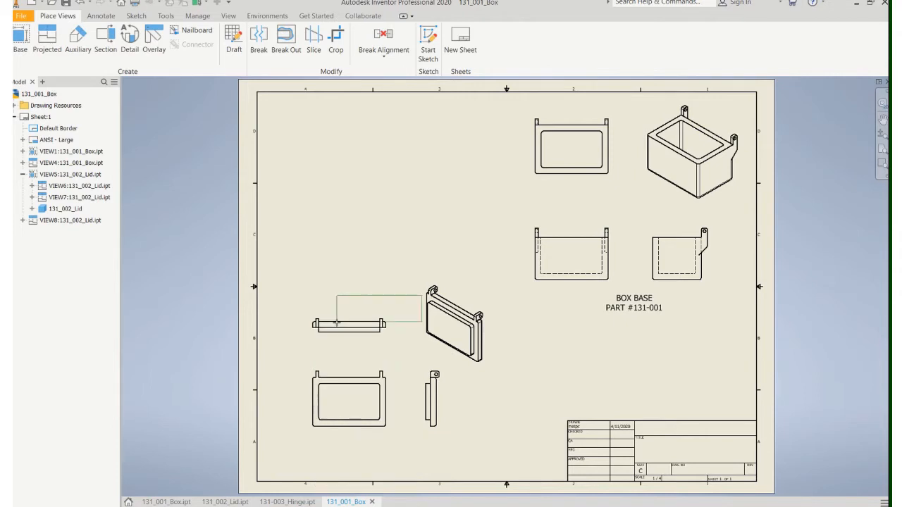
pyautogui.click(344, 467)
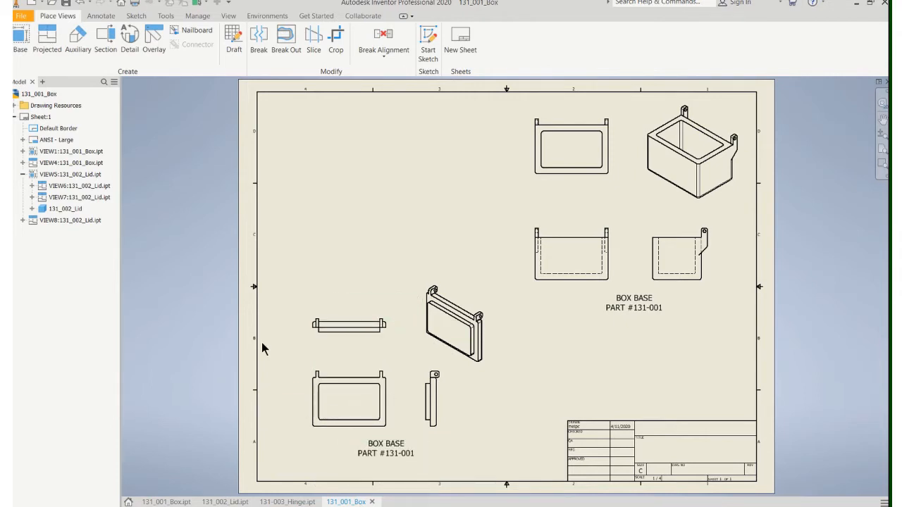
pyautogui.click(325, 317)
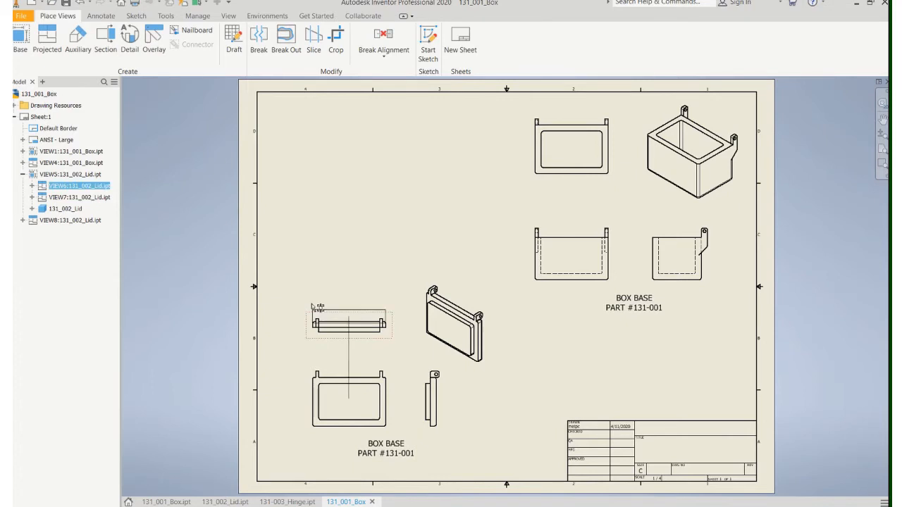
pyautogui.moveTo(317, 374); pyautogui.dragTo(312, 362)
# Change the pasted note below the lid views to read "LID" and "PART #131-002"
pyautogui.doubleClick(385, 449)
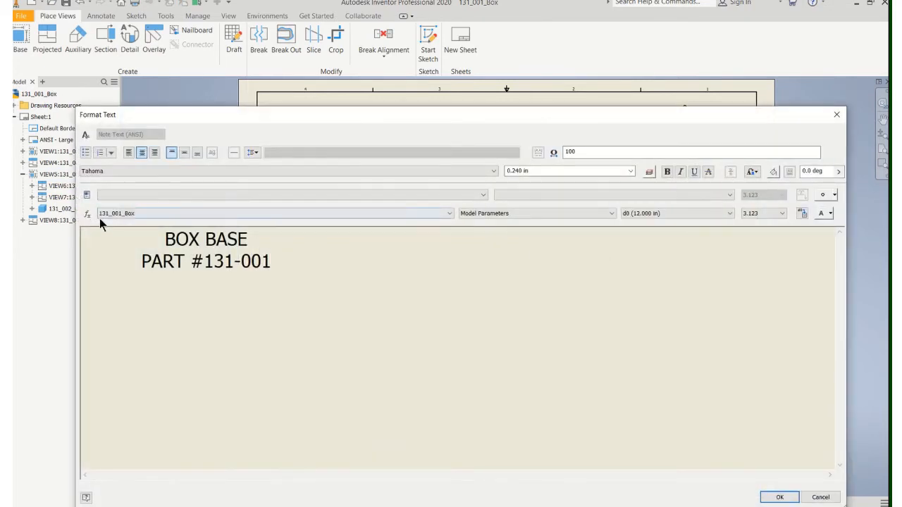
pyautogui.click(167, 240)
pyautogui.press('Delete')
pyautogui.press('Delete')
pyautogui.press('Delete')
pyautogui.press('Delete')
pyautogui.press('Delete')
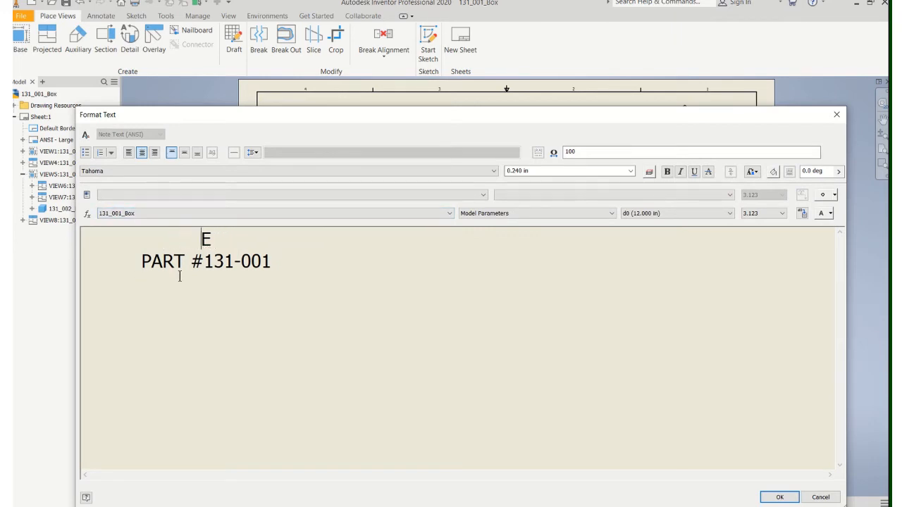
pyautogui.write('LIUD')
pyautogui.press('BackSpace')
pyautogui.press('BackSpace')
pyautogui.write('D')
pyautogui.press('Delete')
pyautogui.write('2')
pyautogui.click(782, 498)
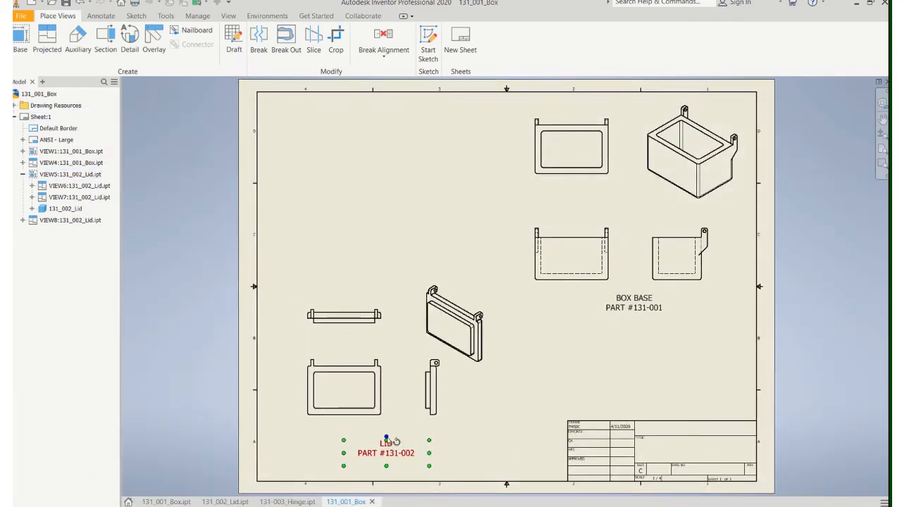
# Set up a base view of 131-003_Hinge.ipt in the sheet's upper left area at 1/2 scale, showing the hinge lengthwise from the right
pyautogui.click(21, 39)
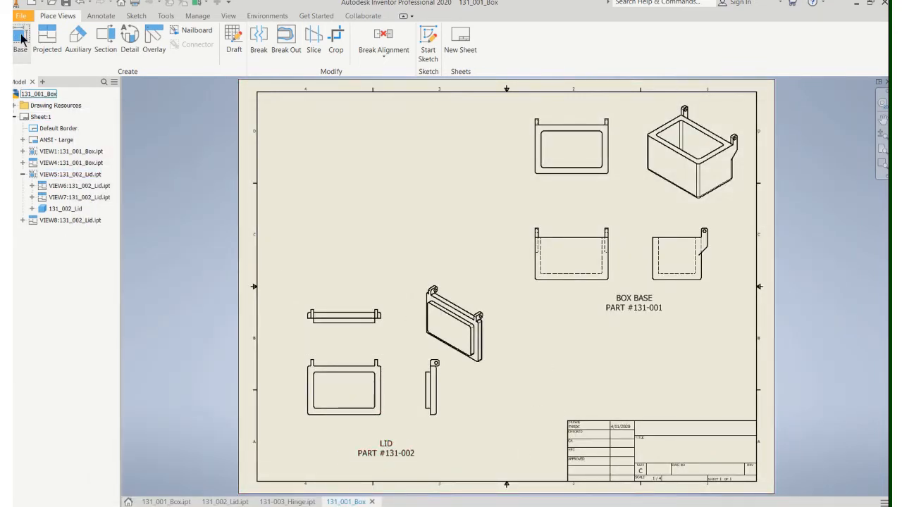
pyautogui.click(246, 129)
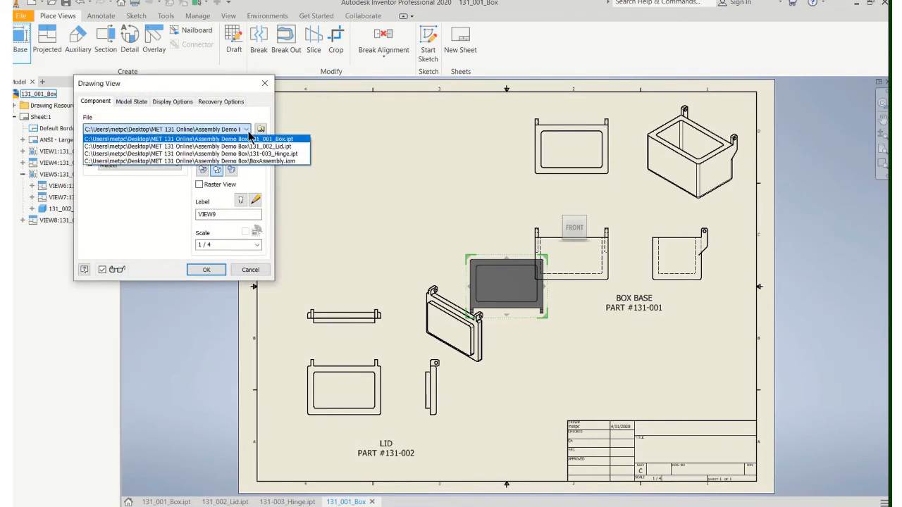
pyautogui.click(267, 156)
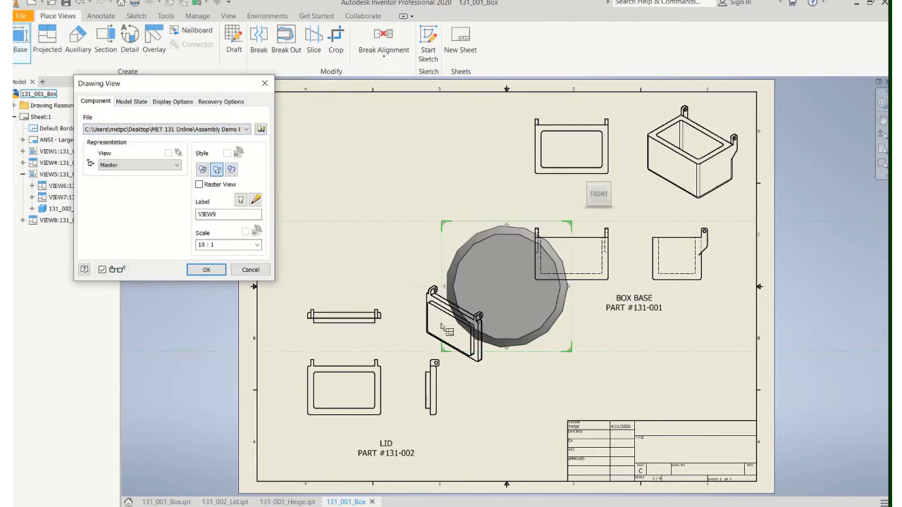
pyautogui.moveTo(445, 249); pyautogui.dragTo(324, 163)
pyautogui.click(258, 245)
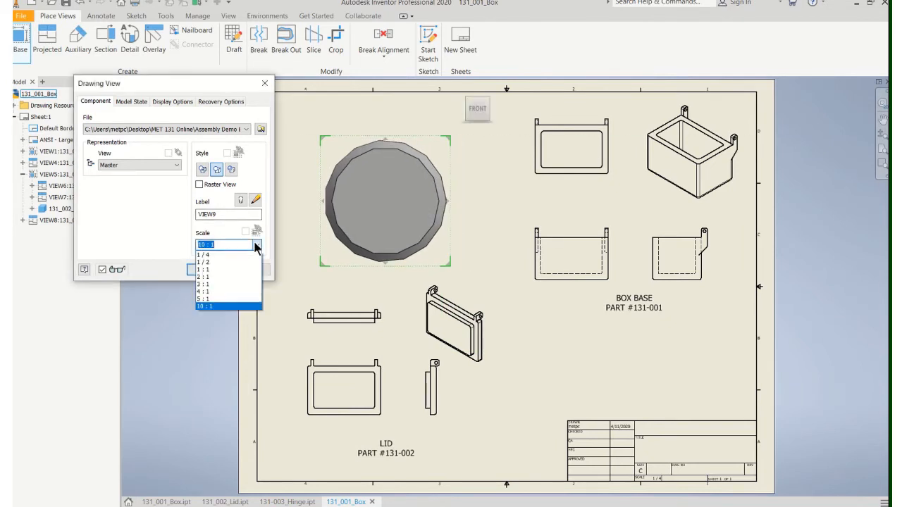
pyautogui.click(209, 260)
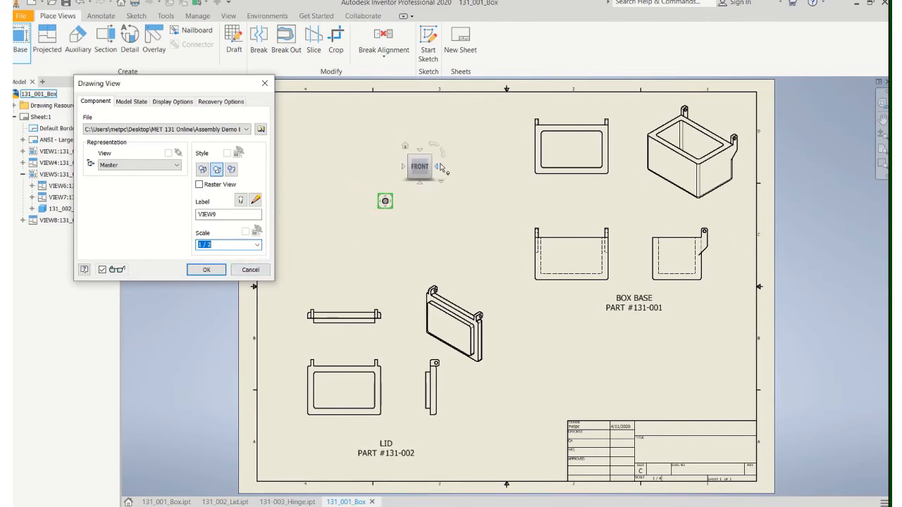
pyautogui.click(439, 167)
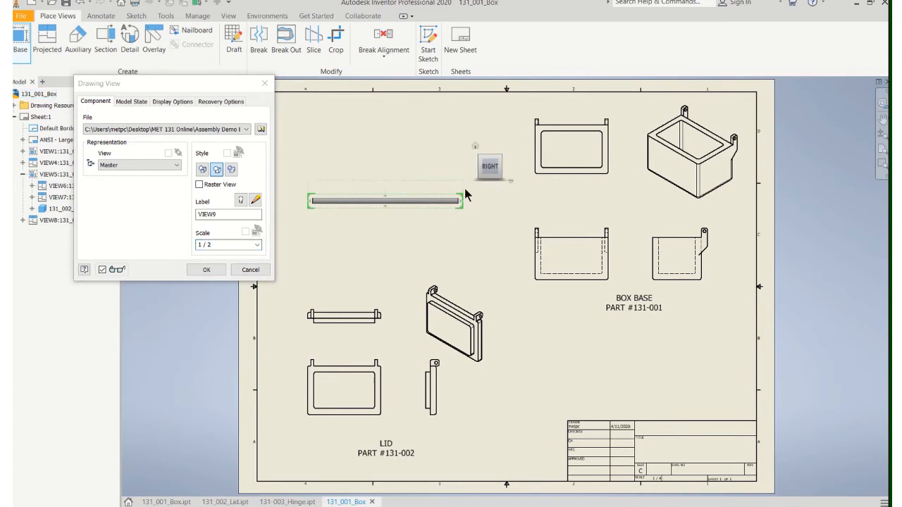
# Project the hinge's end view beside the lengthwise view and an isometric view above it, and create the views
pyautogui.click(490, 203)
pyautogui.click(483, 133)
pyautogui.rightClick(484, 132)
pyautogui.click(531, 136)
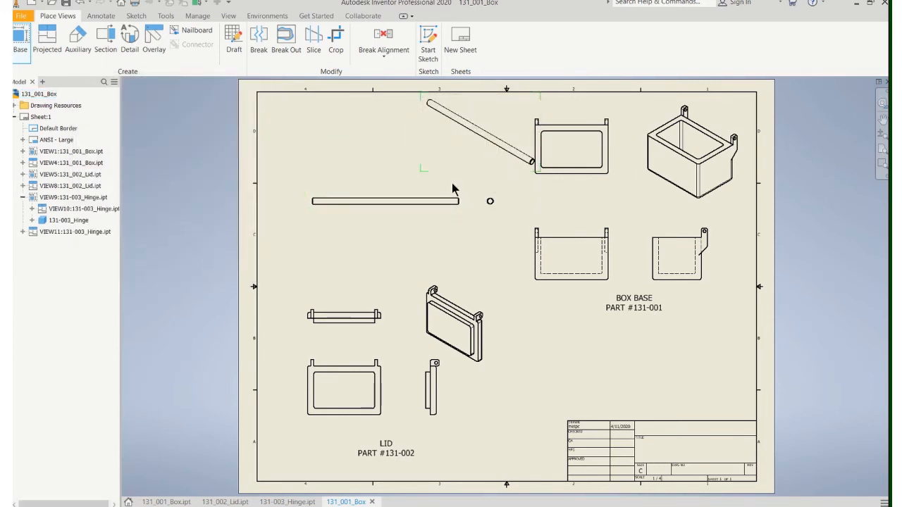
# Move the hinge's lengthwise and isometric views left and down, and its end view closer, clear of the box base views
pyautogui.moveTo(363, 194); pyautogui.dragTo(339, 194)
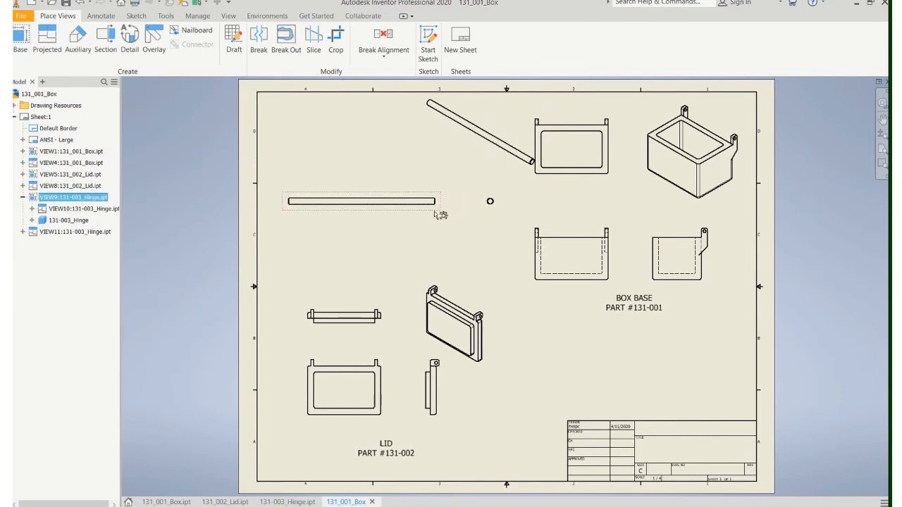
pyautogui.moveTo(462, 172); pyautogui.dragTo(423, 176)
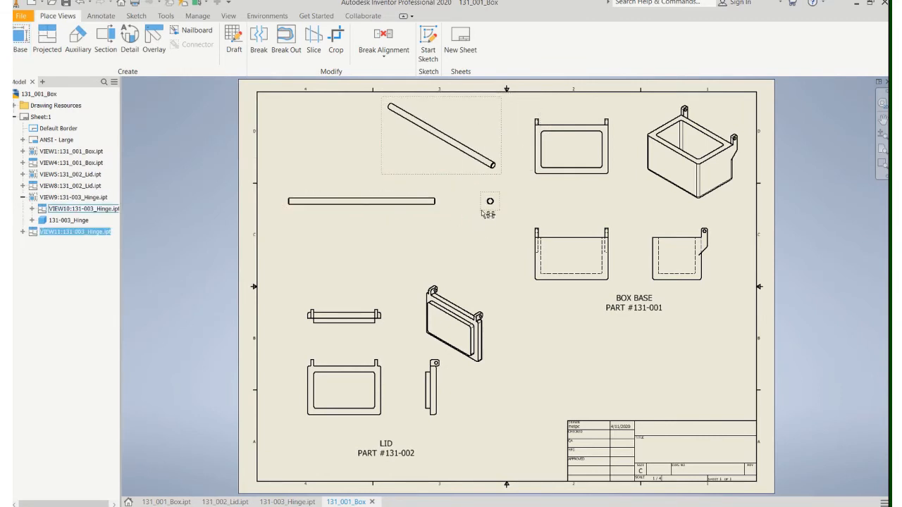
pyautogui.moveTo(482, 211); pyautogui.dragTo(453, 222)
pyautogui.moveTo(299, 205); pyautogui.dragTo(294, 234)
pyautogui.moveTo(451, 173); pyautogui.dragTo(429, 195)
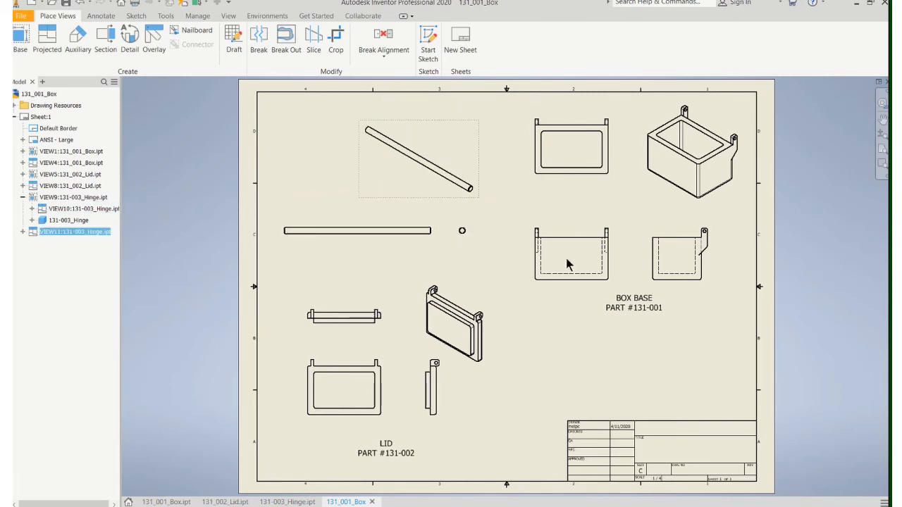
pyautogui.click(552, 316)
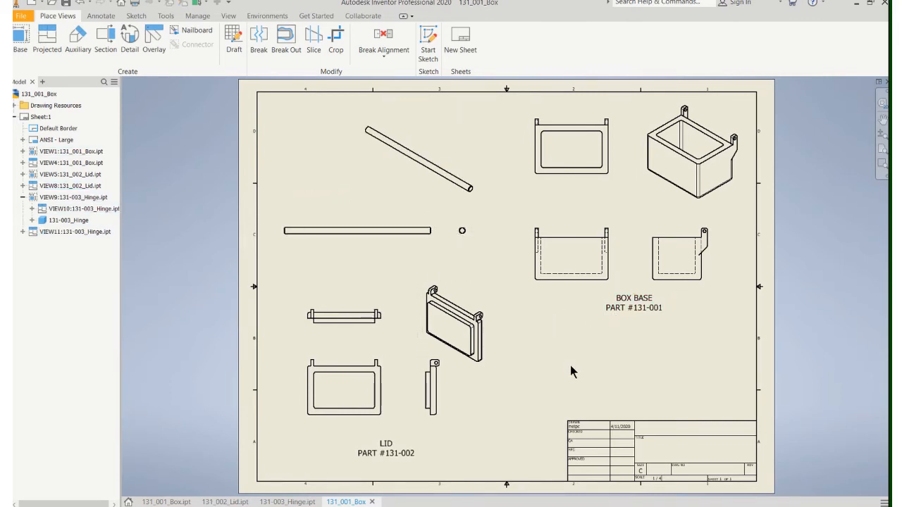
# Copy the LID note and paste it below the hinge's lengthwise view
pyautogui.rightClick(390, 452)
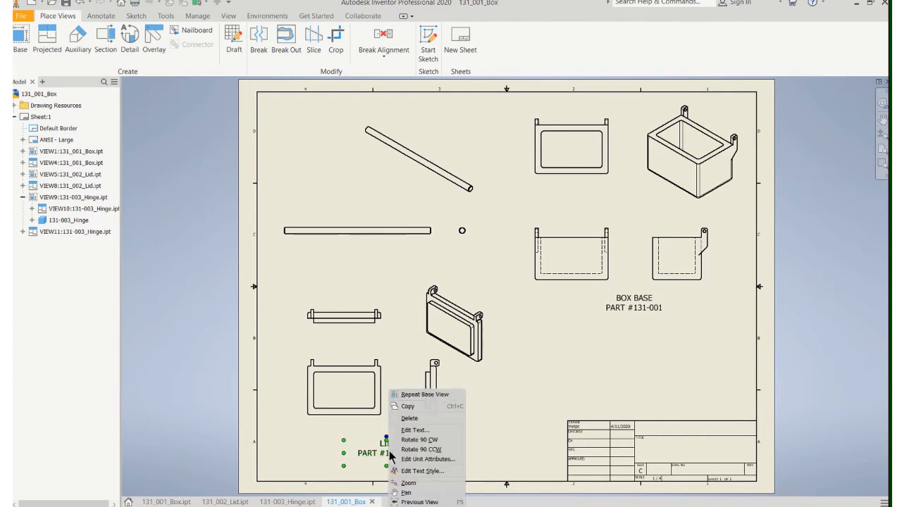
pyautogui.click(407, 409)
pyautogui.rightClick(356, 258)
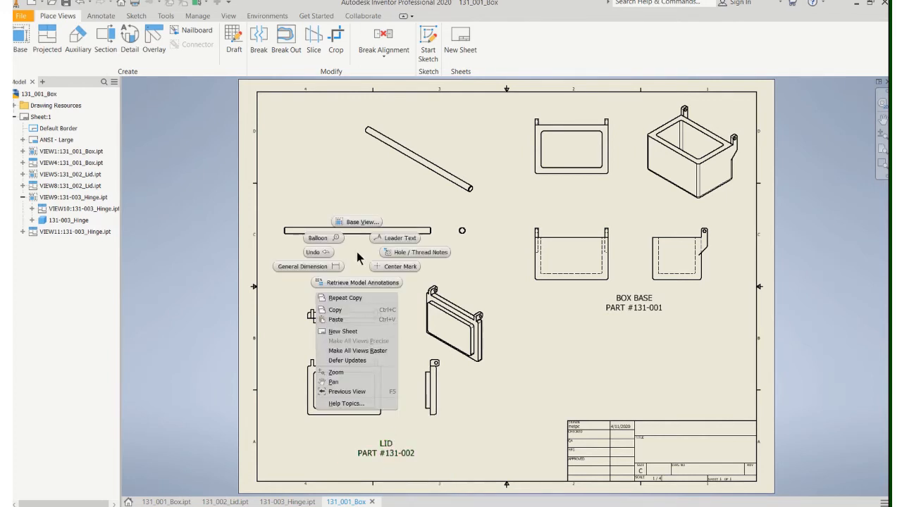
pyautogui.click(335, 320)
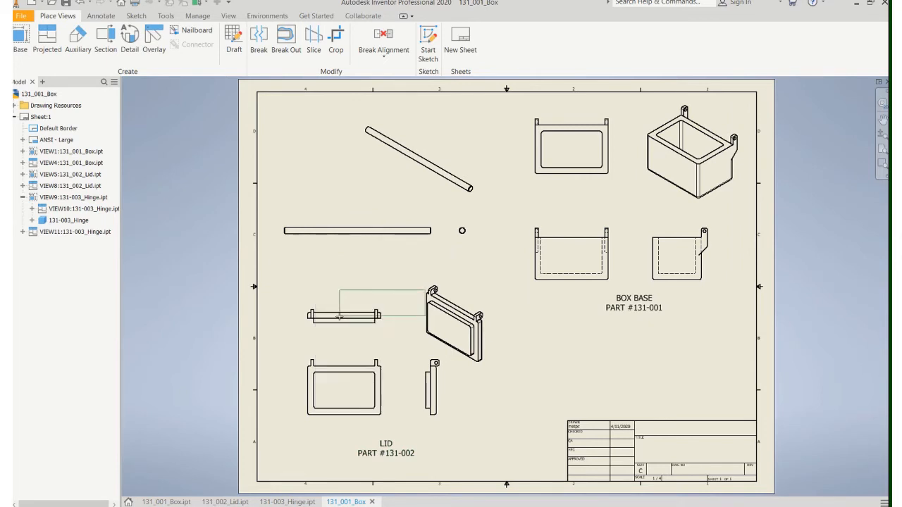
pyautogui.click(325, 281)
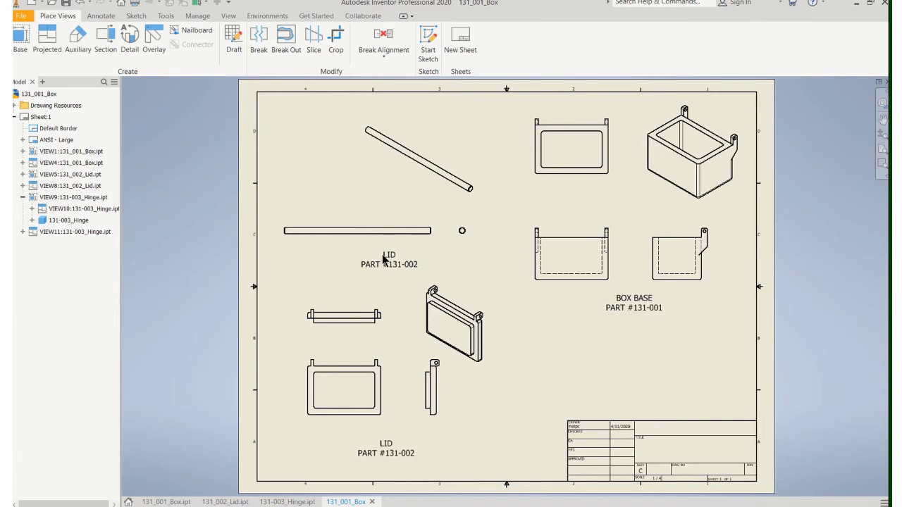
# Change the pasted note below the hinge views to read "HINGE" and "PART #131-003"
pyautogui.click(382, 256)
pyautogui.doubleClick(390, 254)
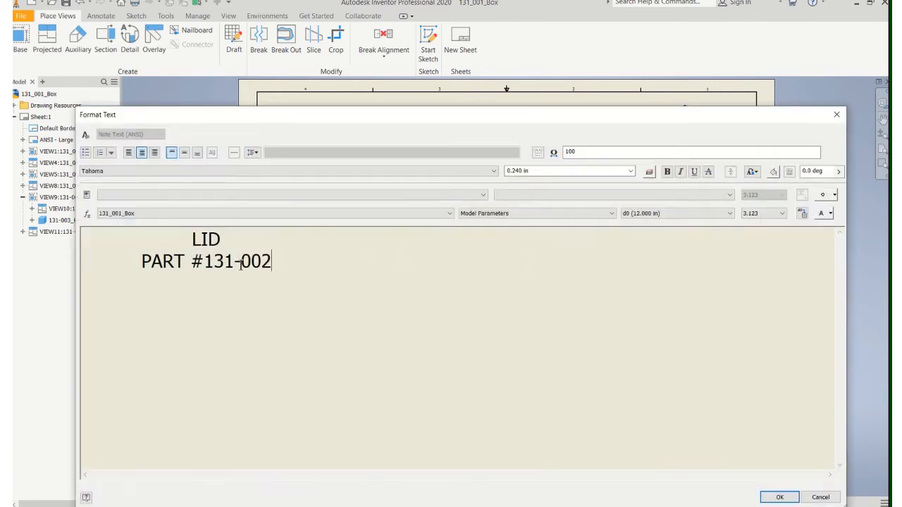
pyautogui.press('Delete')
pyautogui.press('Delete')
pyautogui.press('Delete')
pyautogui.write('HINGE')
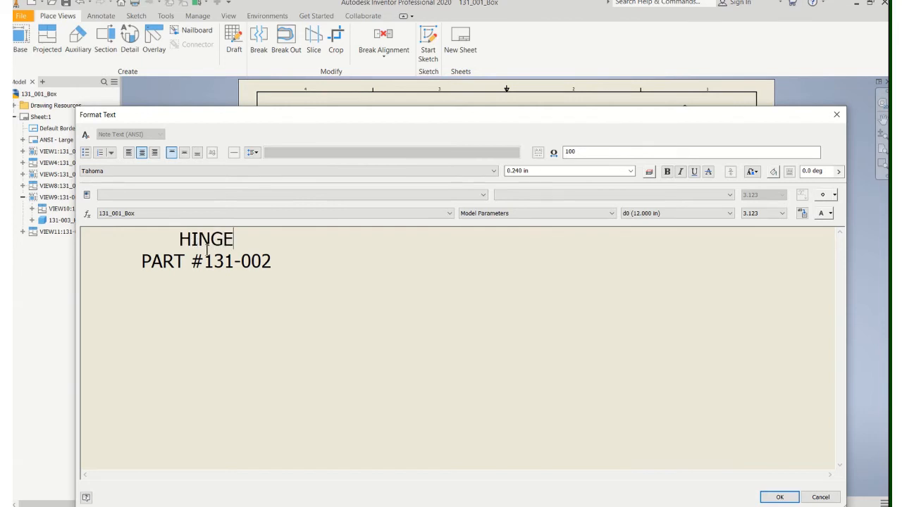
pyautogui.press('BackSpace')
pyautogui.write('3')
pyautogui.click(783, 496)
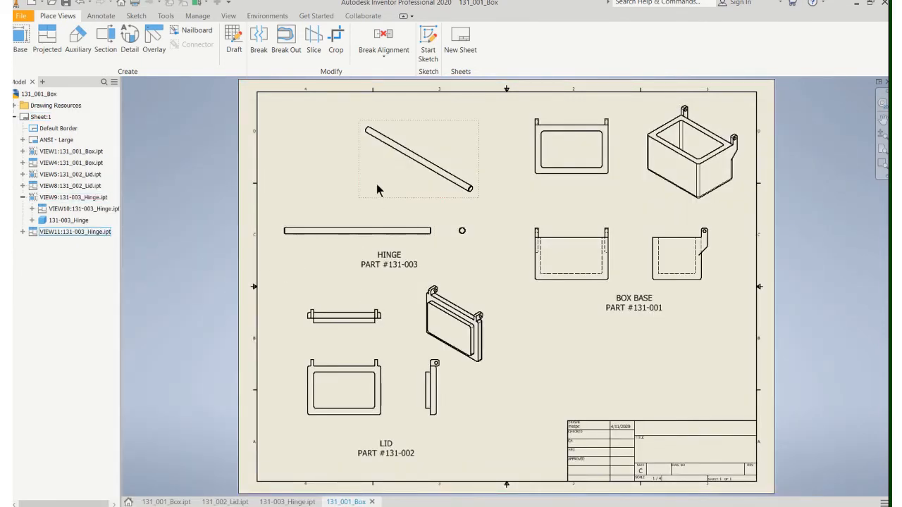
# Move the hinge's isometric view into the sheet's upper left corner, and shift its lengthwise view and HINGE note slightly up
pyautogui.moveTo(373, 169); pyautogui.dragTo(277, 137)
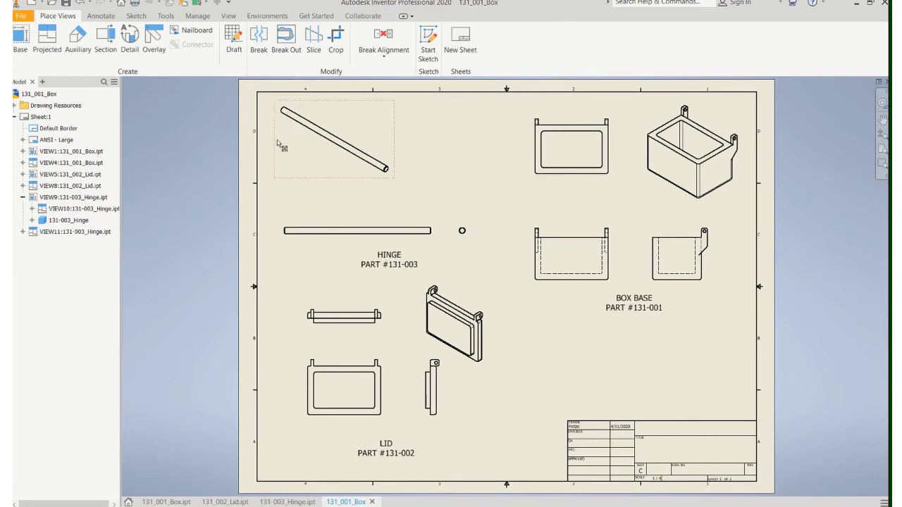
pyautogui.moveTo(322, 250)
pyautogui.mouseDown()
pyautogui.moveTo(324, 236)
pyautogui.moveTo(333, 242)
pyautogui.mouseUp()
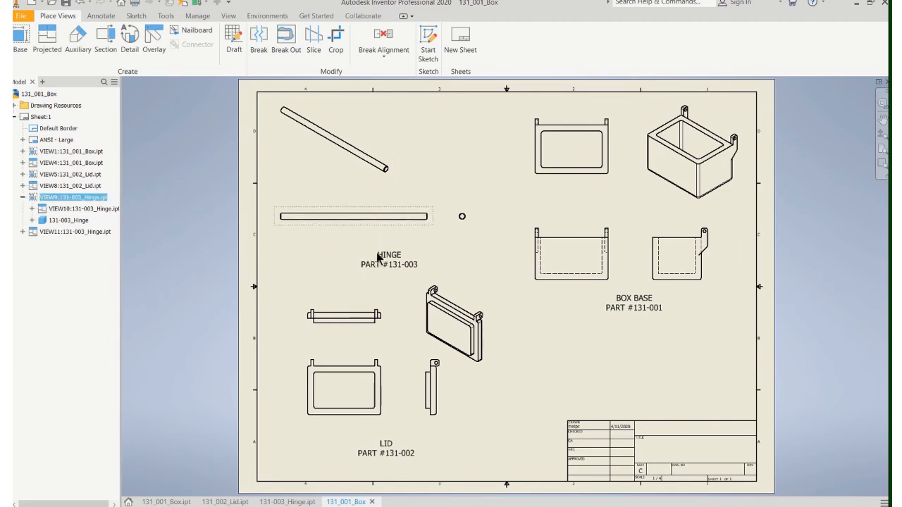
pyautogui.moveTo(381, 256); pyautogui.dragTo(380, 246)
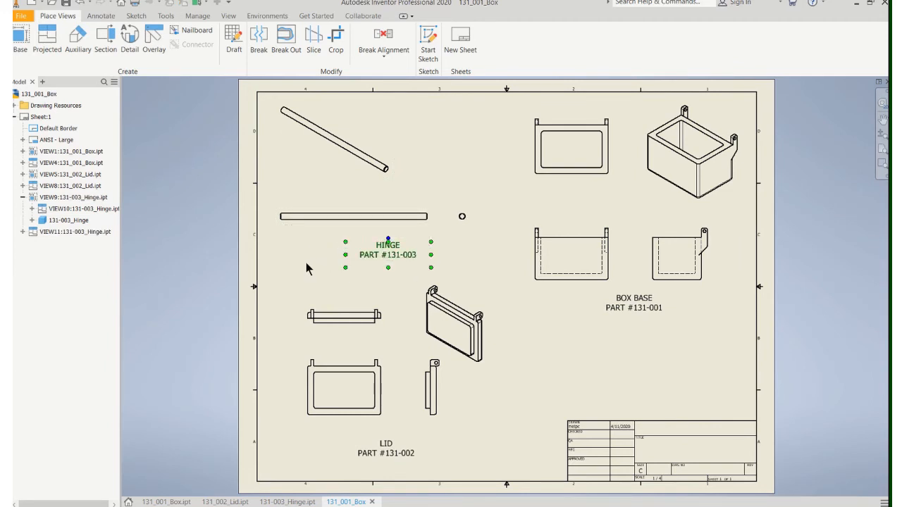
pyautogui.click(306, 264)
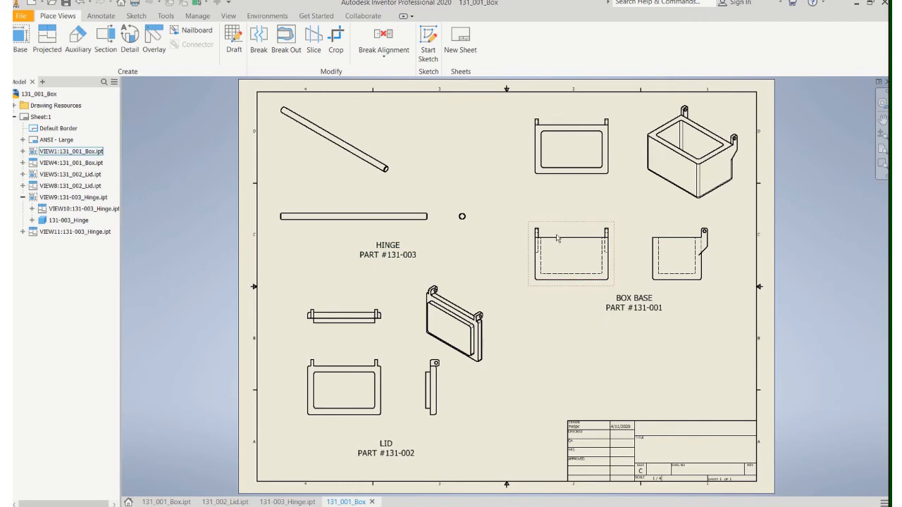
# Shift the box base's front view slightly up and right, and nudge its isometric view toward the sheet's upper right corner
pyautogui.moveTo(558, 239)
pyautogui.mouseDown()
pyautogui.moveTo(560, 212)
pyautogui.moveTo(562, 223)
pyautogui.mouseUp()
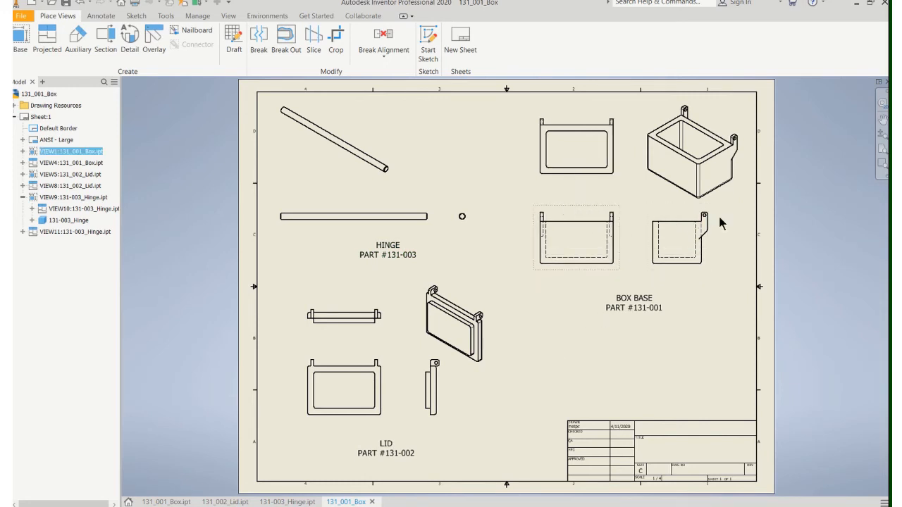
pyautogui.moveTo(733, 204); pyautogui.dragTo(736, 201)
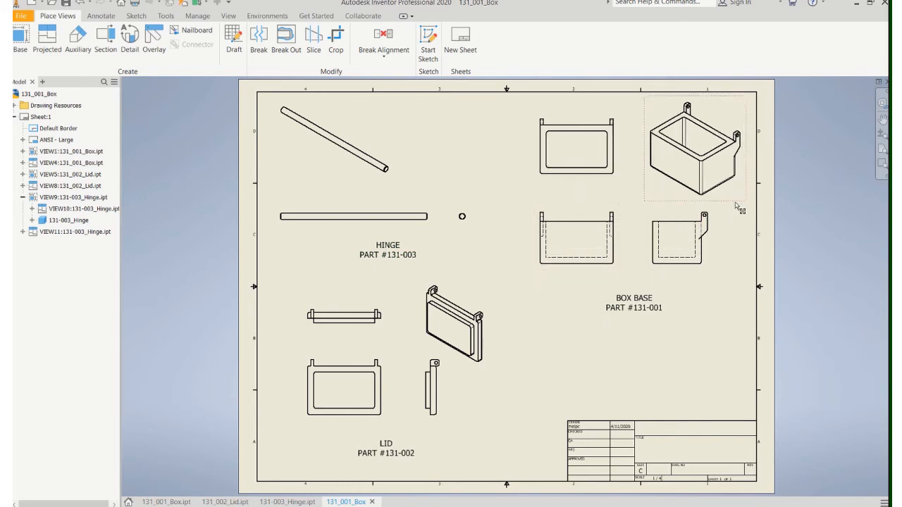
pyautogui.moveTo(584, 272); pyautogui.dragTo(589, 288)
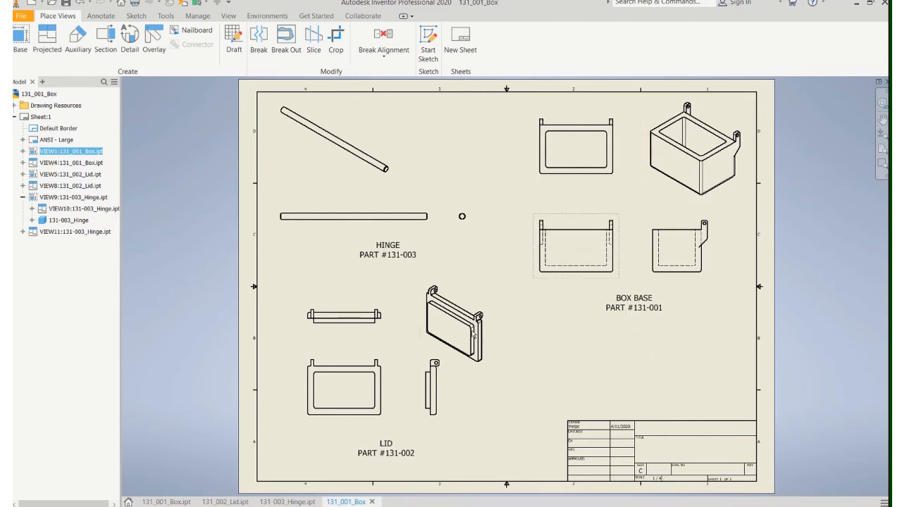
# Shift the lid's front view slightly left and down, and its isometric view right and slightly up
pyautogui.moveTo(478, 367); pyautogui.dragTo(500, 365)
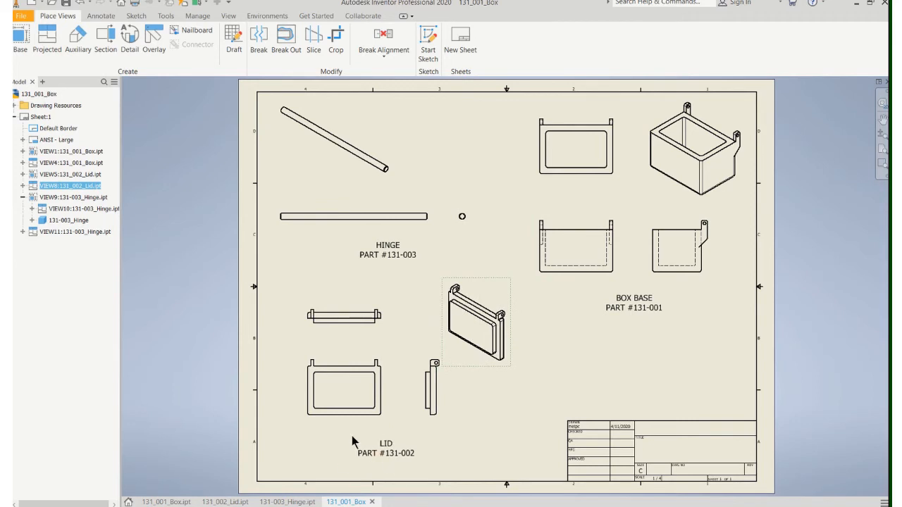
pyautogui.moveTo(339, 422); pyautogui.dragTo(331, 426)
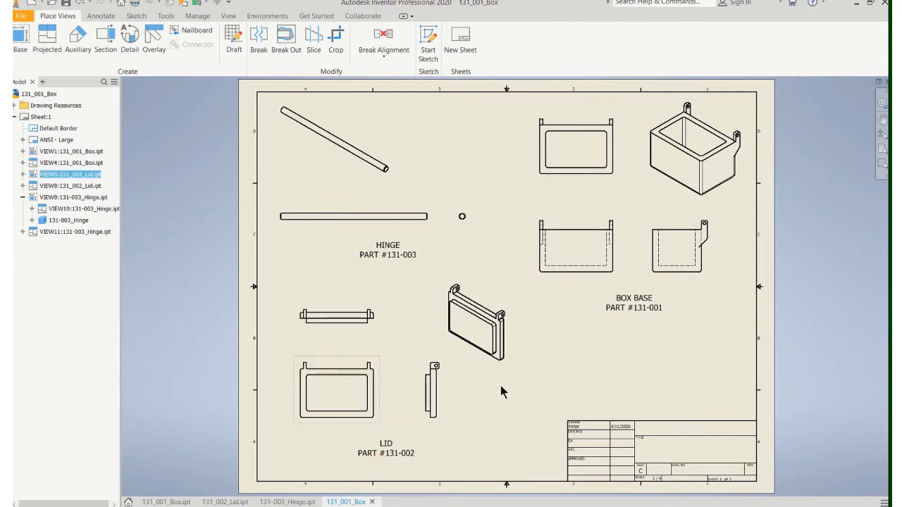
pyautogui.moveTo(464, 364); pyautogui.dragTo(454, 358)
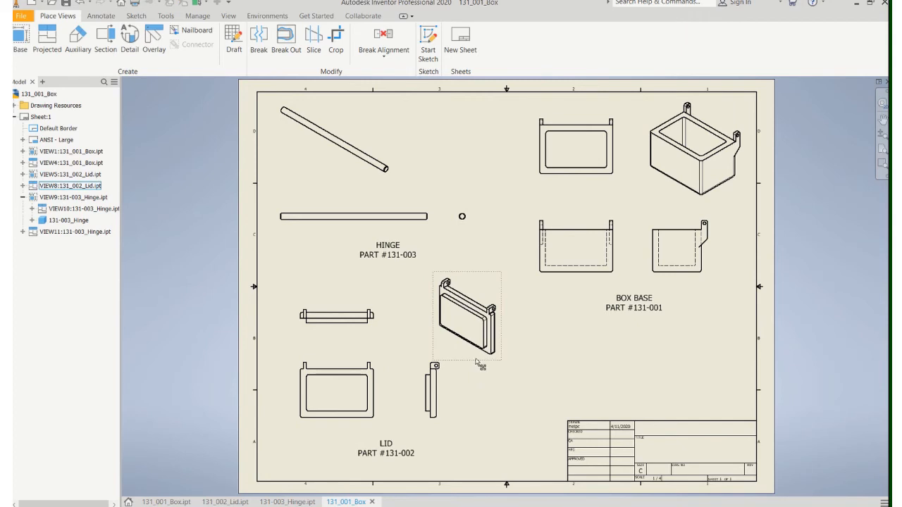
# Reorient the lid's isometric view with a custom view orientation that shows the lid lying flat with its outer face up
pyautogui.rightClick(477, 363)
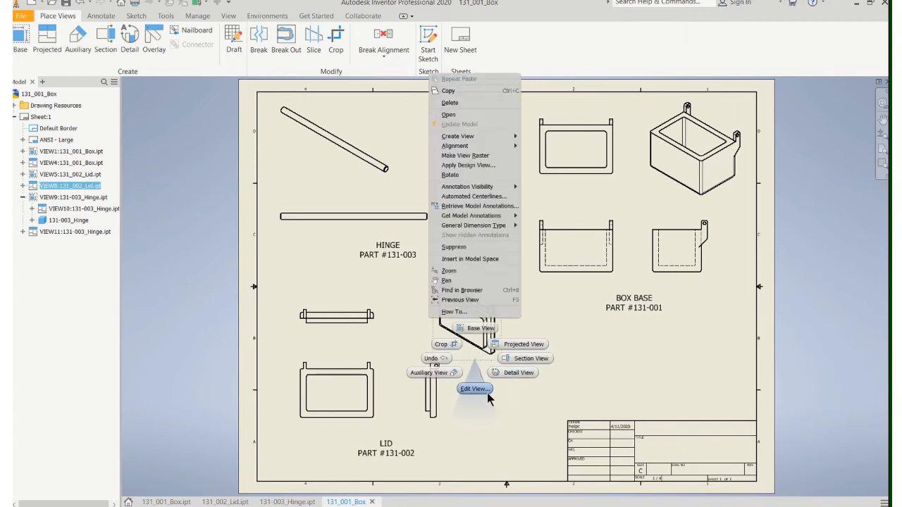
pyautogui.click(487, 392)
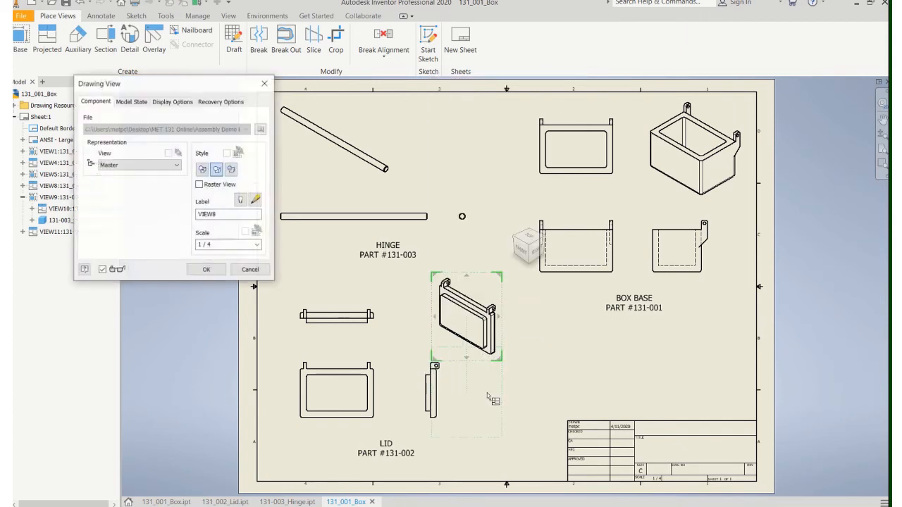
pyautogui.rightClick(552, 264)
pyautogui.click(595, 323)
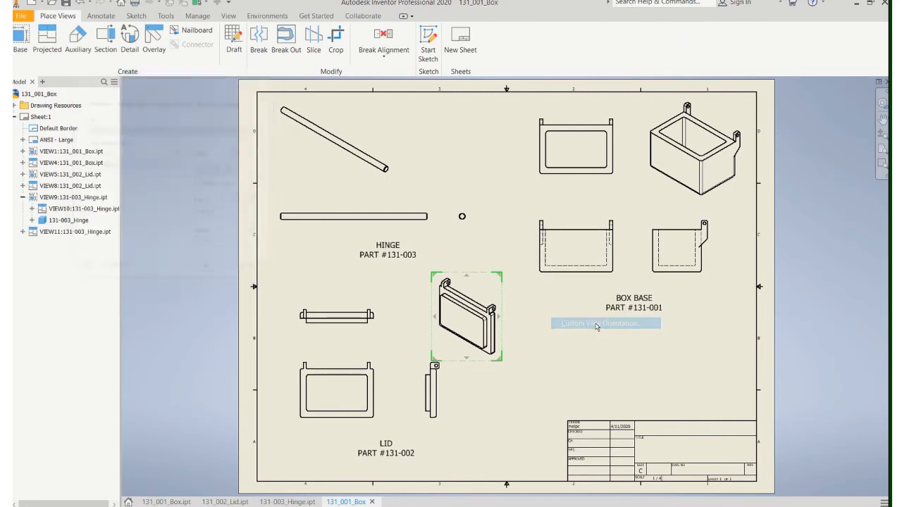
pyautogui.scroll(3, 529, 298)
pyautogui.scroll(-5, 526, 294)
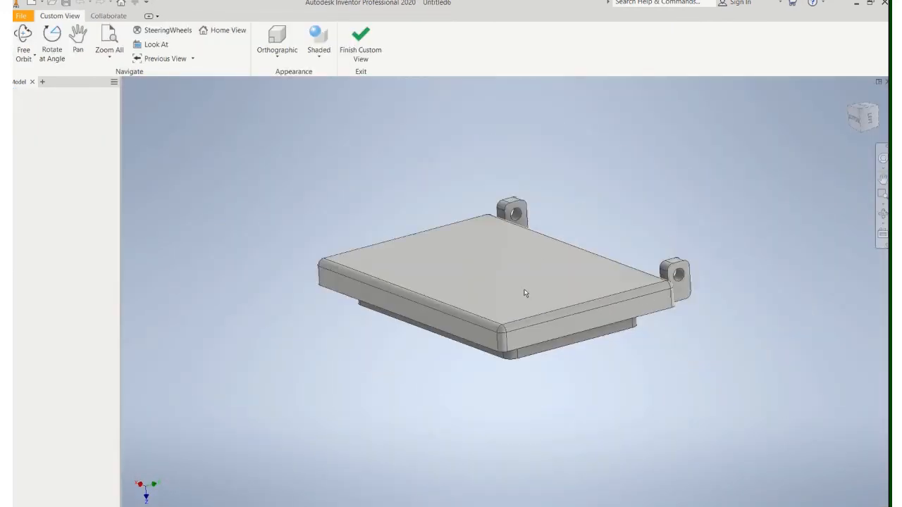
pyautogui.click(354, 46)
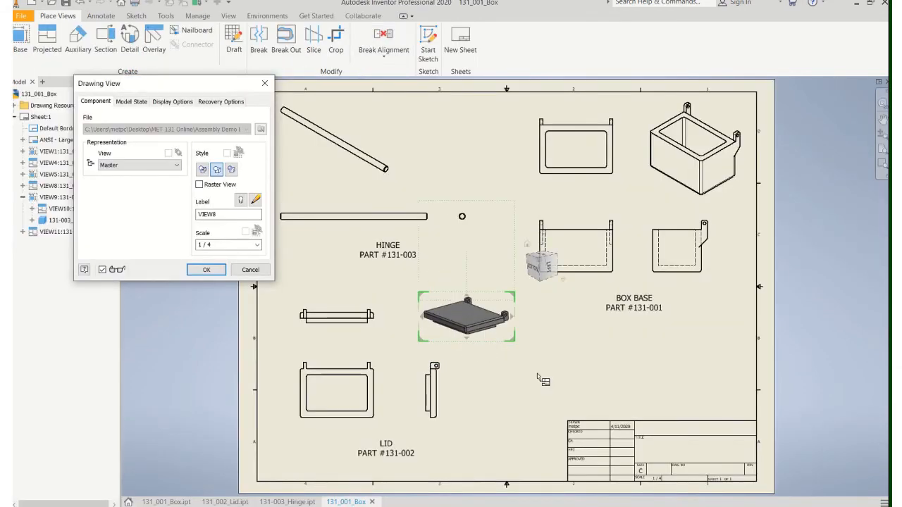
pyautogui.click(207, 269)
pyautogui.scroll(2, 496, 390)
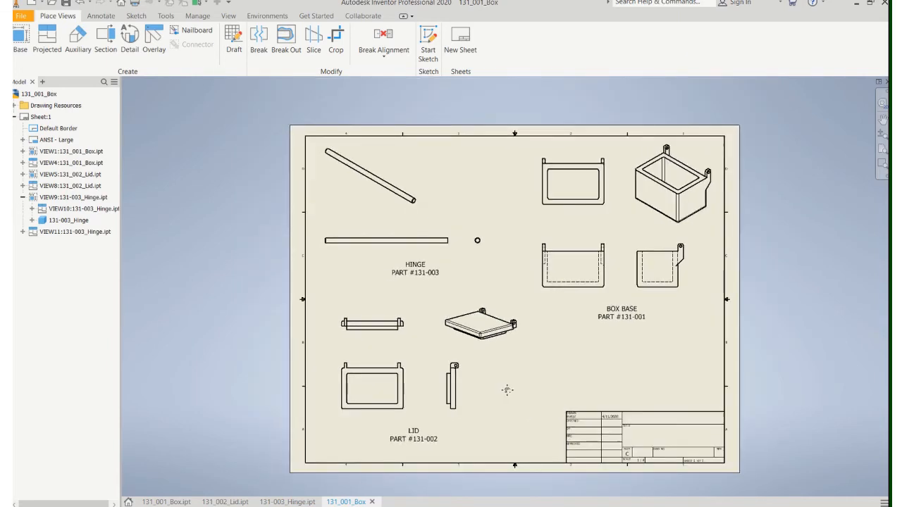
pyautogui.scroll(-3, 417, 349)
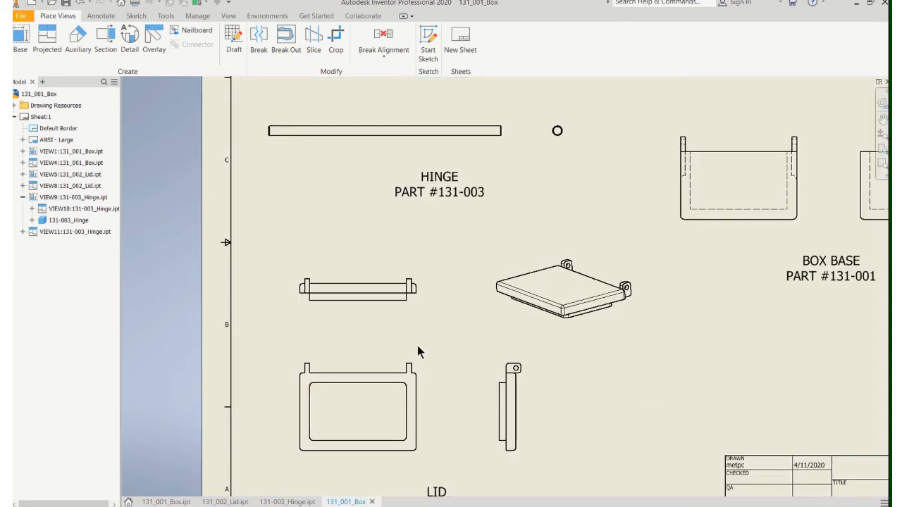
# Dimension the overall width of the box base in its top view, placing the dimension just below the outline
pyautogui.scroll(2, 430, 366)
pyautogui.scroll(1, 438, 377)
pyautogui.scroll(-5, 435, 374)
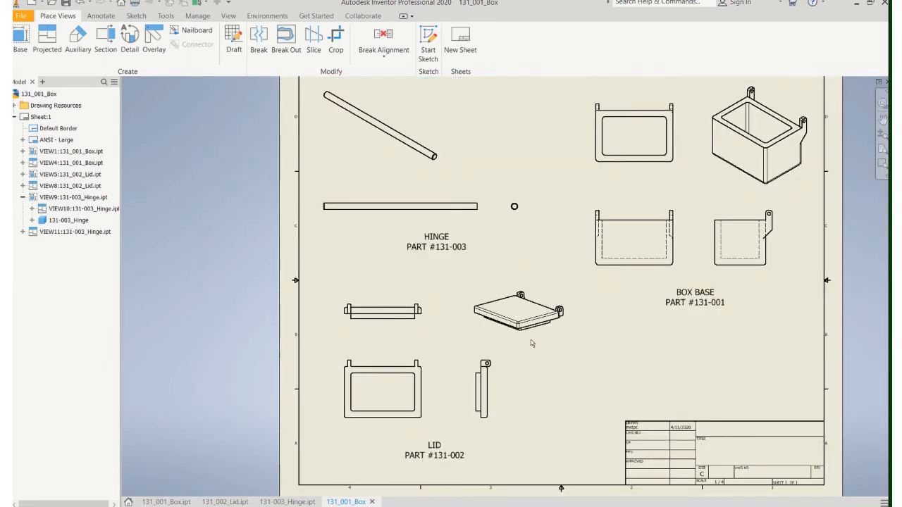
pyautogui.moveTo(459, 297); pyautogui.dragTo(319, 410, button='middle')
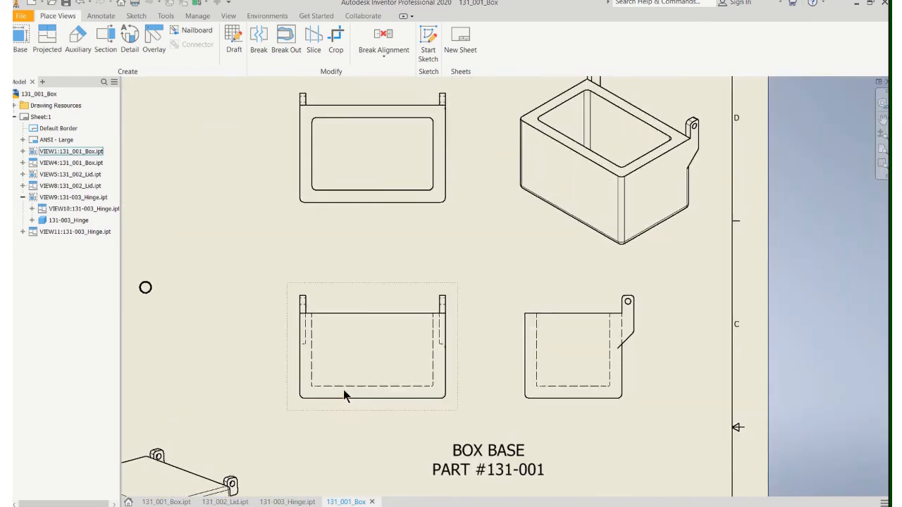
pyautogui.moveTo(390, 359); pyautogui.dragTo(387, 377, button='middle')
pyautogui.scroll(2, 387, 377)
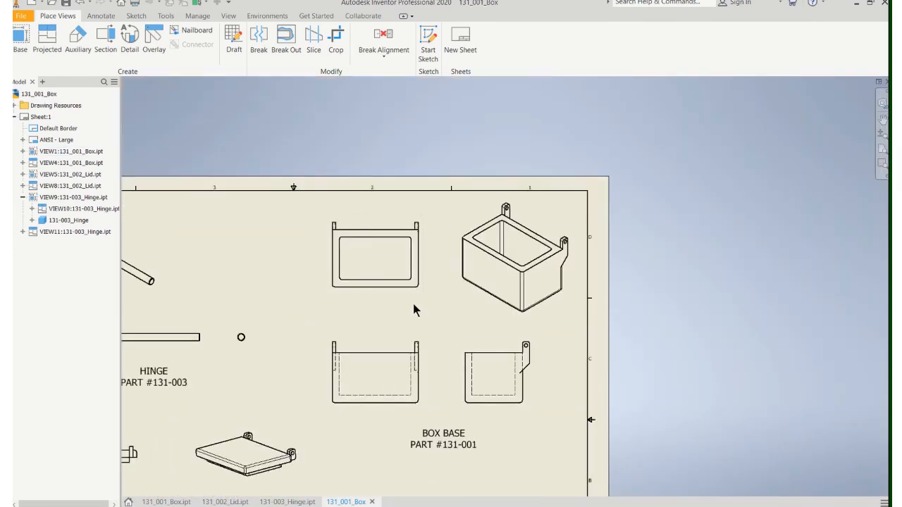
pyautogui.scroll(-5, 400, 306)
pyautogui.scroll(4, 396, 307)
pyautogui.moveTo(403, 308); pyautogui.dragTo(482, 248, button='middle')
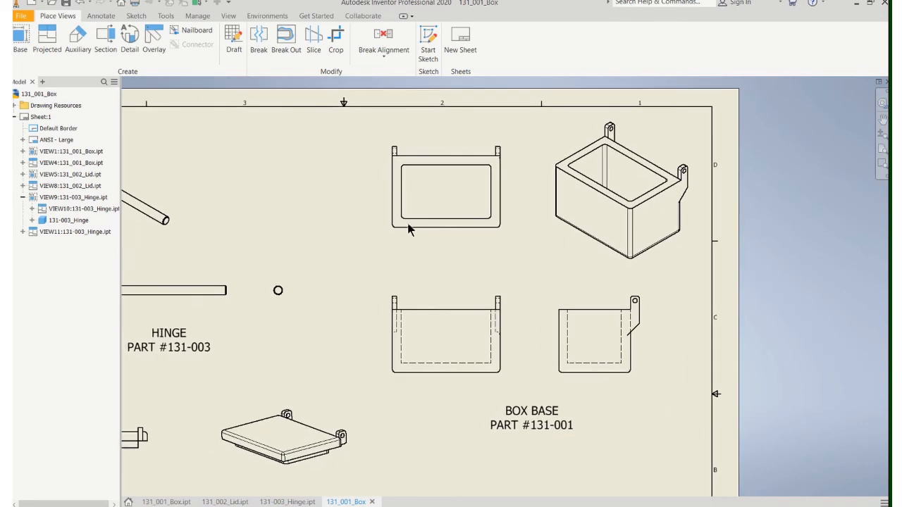
pyautogui.click(97, 17)
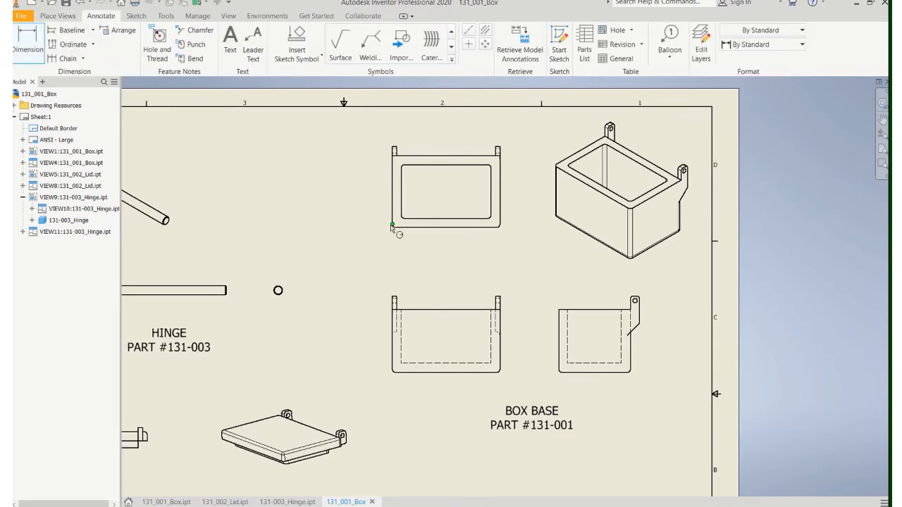
pyautogui.click(500, 224)
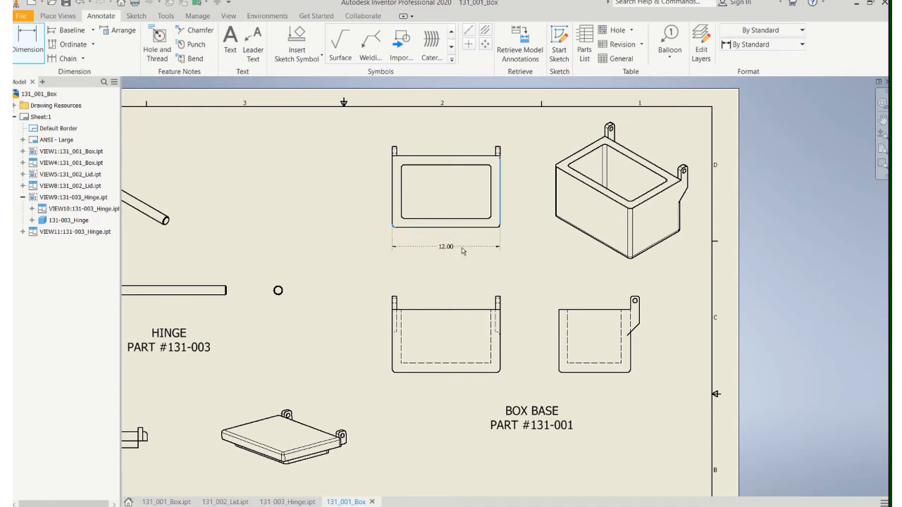
pyautogui.click(451, 248)
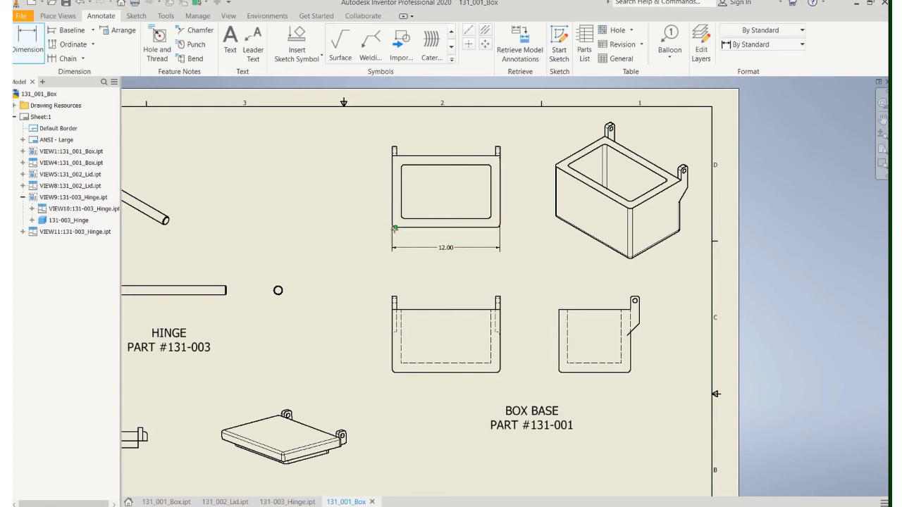
# Dimension the box base's overall depth including the hinge lugs in the top view, placing it left of the outline
pyautogui.scroll(-4, 394, 210)
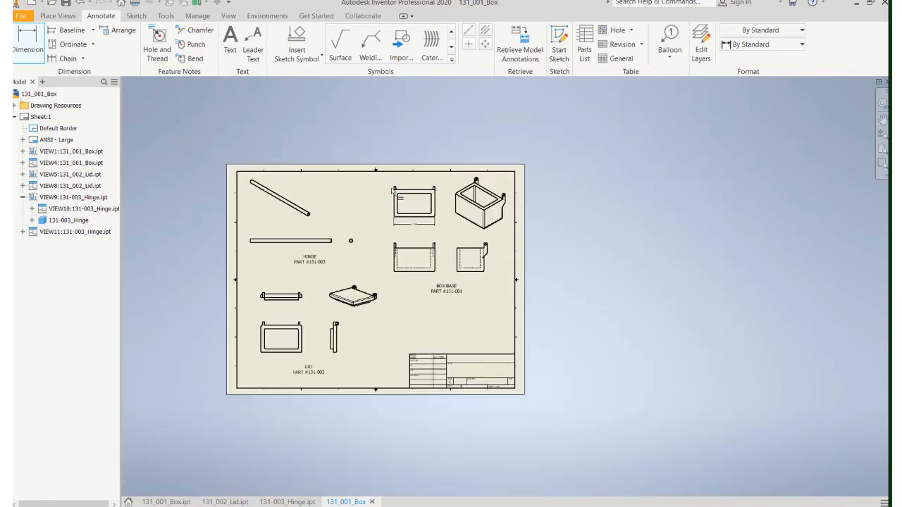
pyautogui.scroll(-2, 366, 185)
pyautogui.scroll(10, 402, 189)
pyautogui.moveTo(308, 180); pyautogui.dragTo(486, 166, button='middle')
pyautogui.scroll(3, 486, 166)
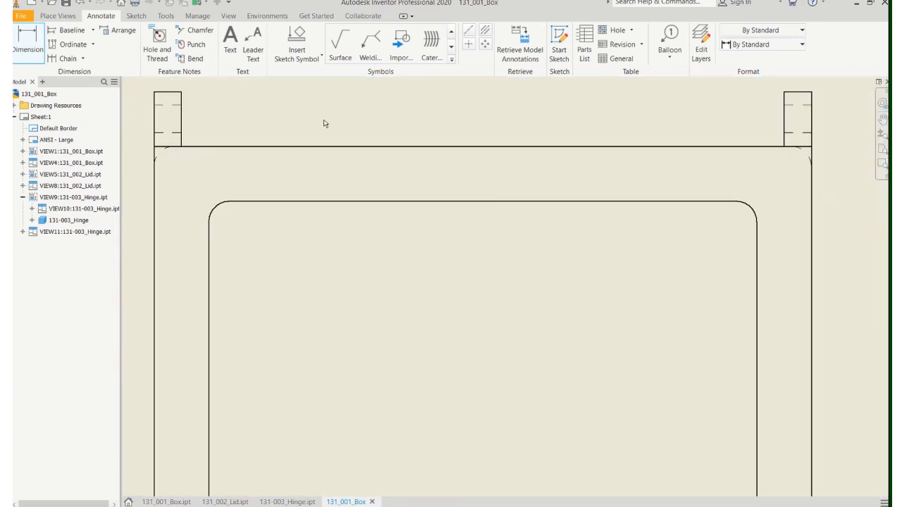
pyautogui.scroll(-4, 443, 151)
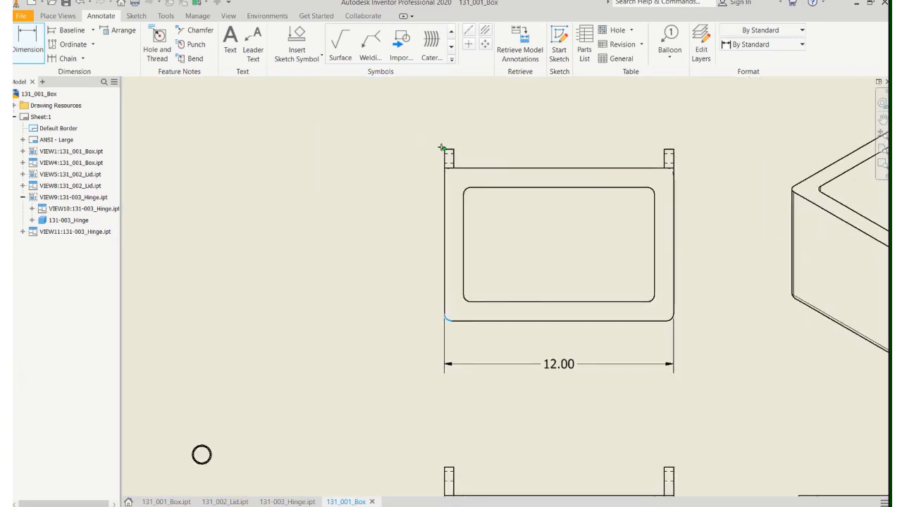
pyautogui.click(442, 148)
pyautogui.click(402, 277)
pyautogui.press('Escape')
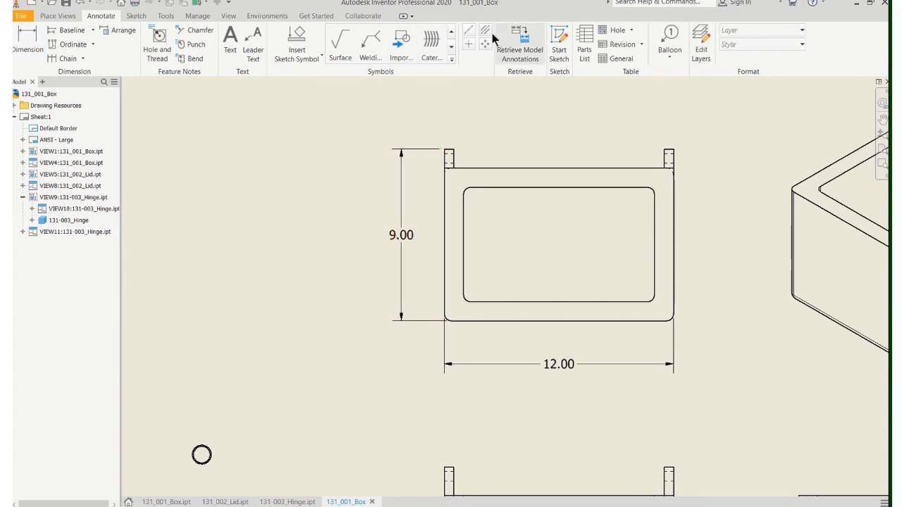
# Add bisector centerlines between the hidden hole lines of both hinge lugs in the box base's top view
pyautogui.scroll(2, 458, 162)
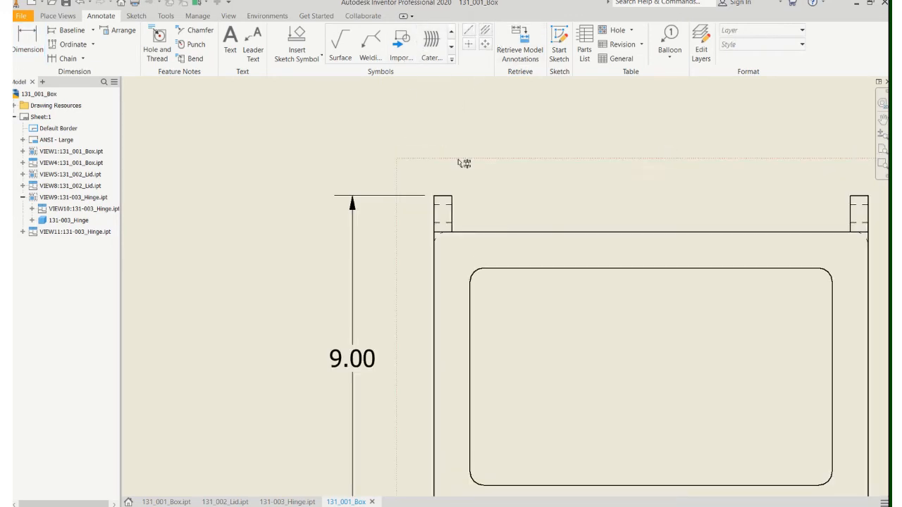
pyautogui.click(447, 223)
pyautogui.press('Return')
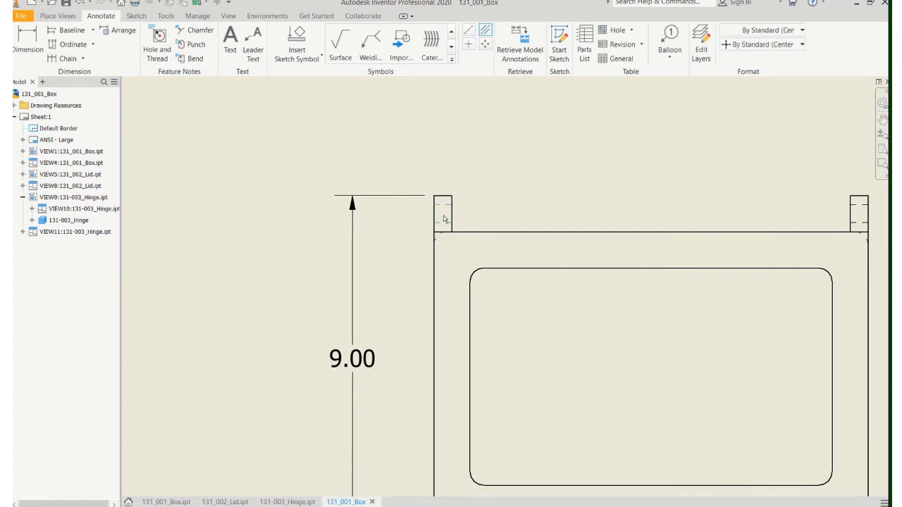
pyautogui.scroll(-3, 610, 216)
pyautogui.scroll(4, 535, 188)
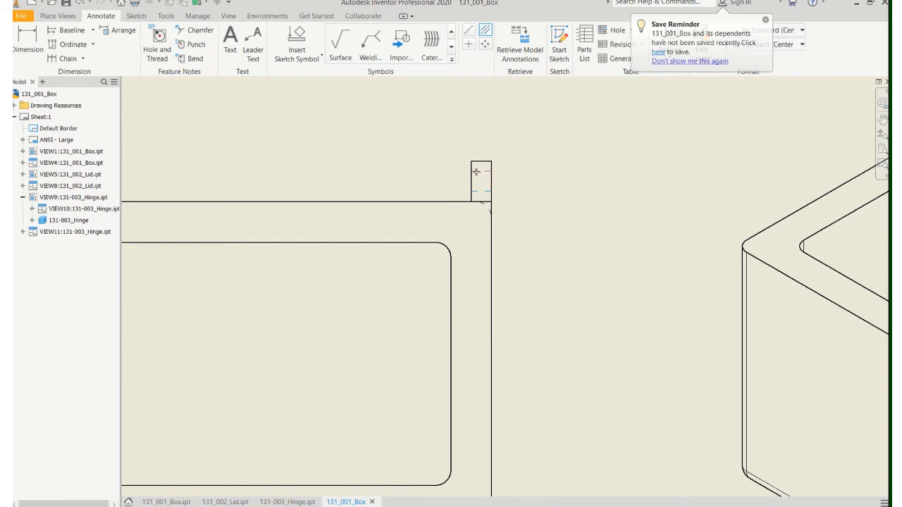
pyautogui.scroll(-5, 477, 171)
pyautogui.scroll(3, 514, 321)
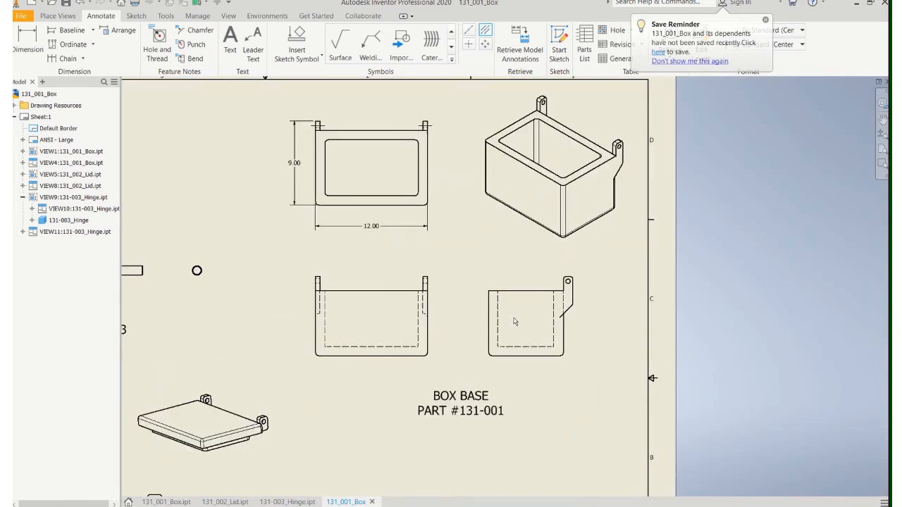
# Delete the box base's projected side view from the sheet
pyautogui.moveTo(514, 322); pyautogui.dragTo(494, 273, button='middle')
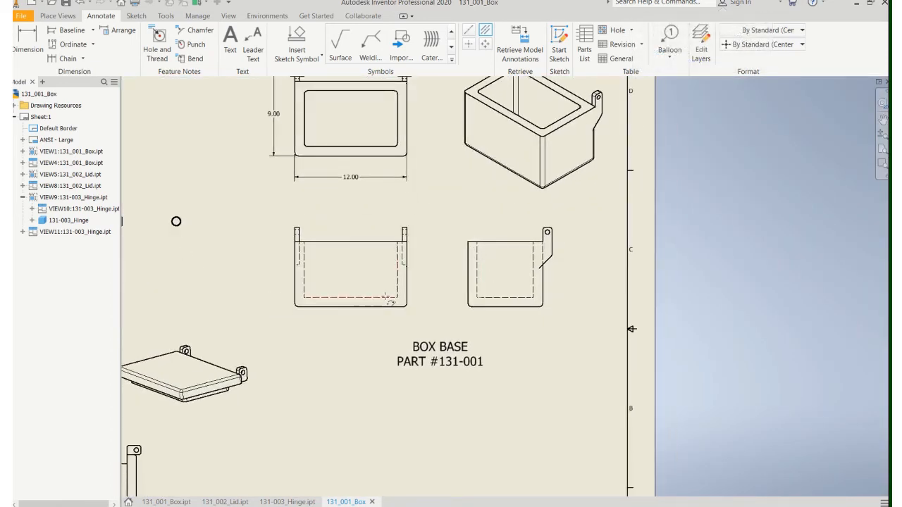
pyautogui.click(351, 267)
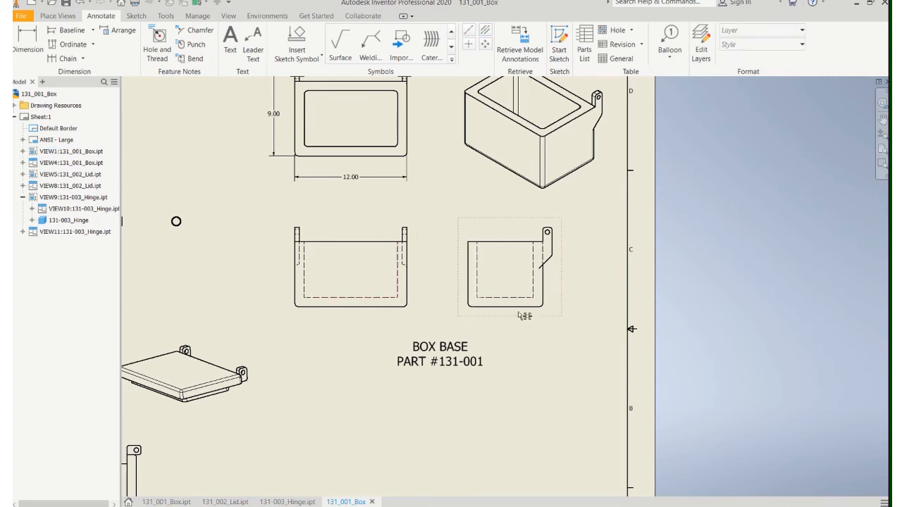
pyautogui.press('Delete')
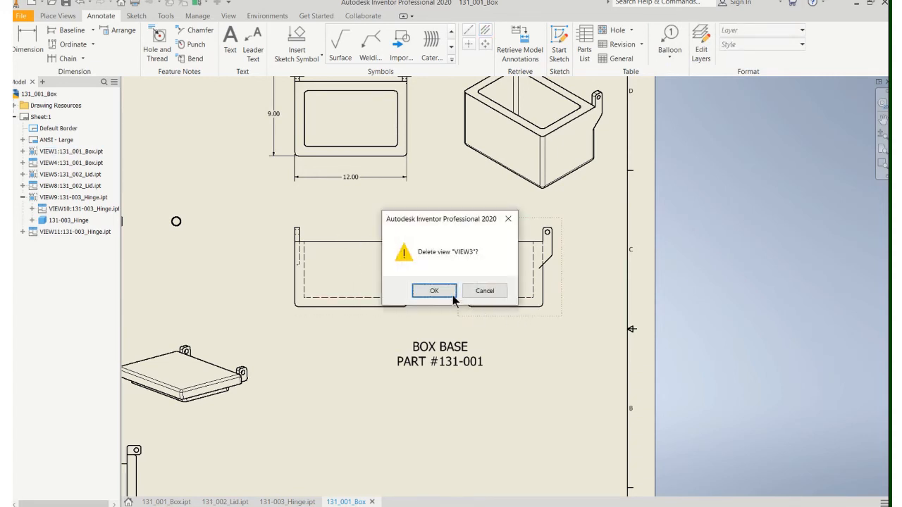
pyautogui.click(446, 291)
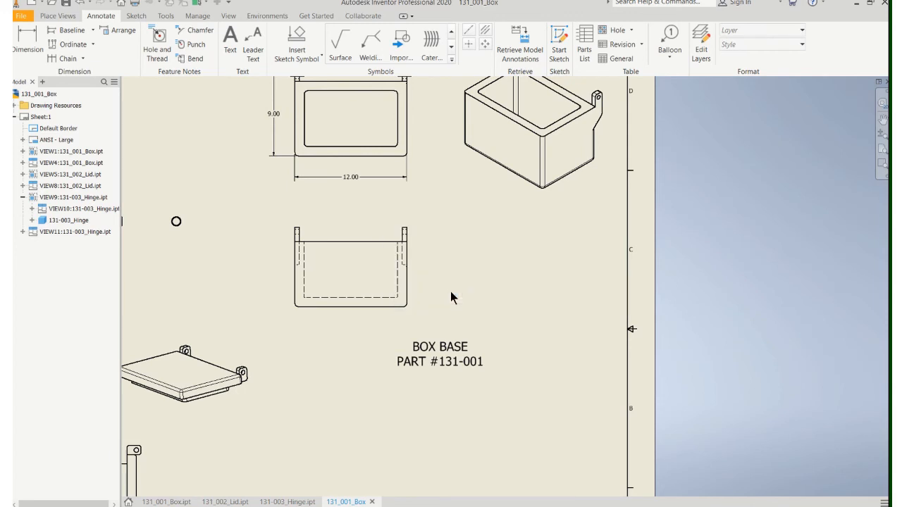
# Create a section view cut vertically through the middle of the box base's front view and place it to the right of that view
pyautogui.click(62, 17)
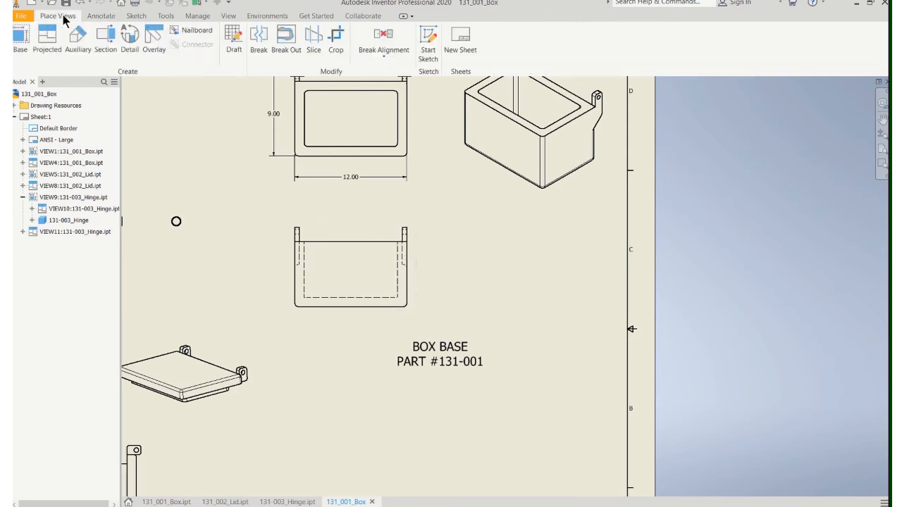
pyautogui.click(101, 36)
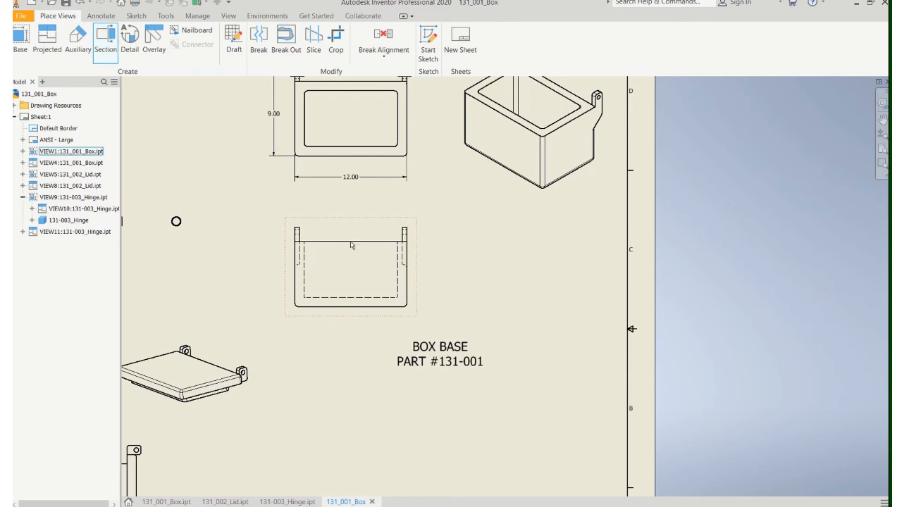
pyautogui.click(351, 251)
pyautogui.click(351, 222)
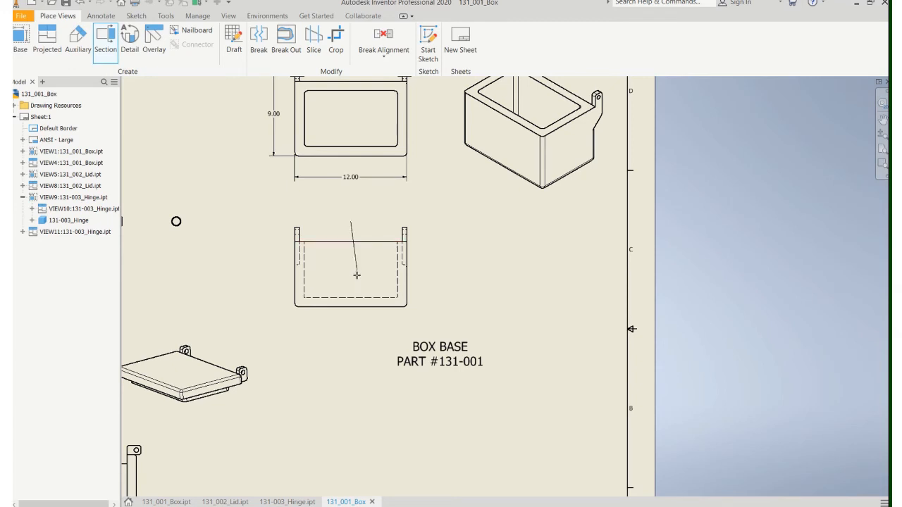
pyautogui.click(351, 328)
pyautogui.rightClick(352, 329)
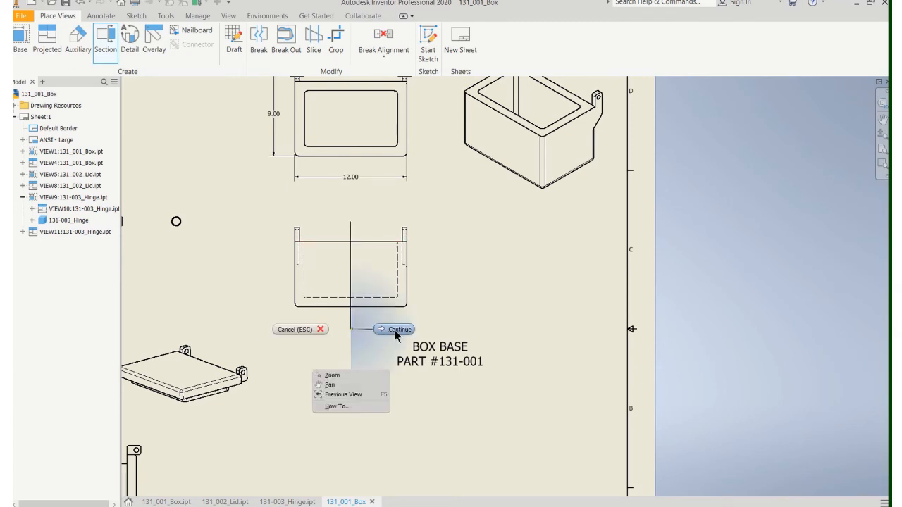
pyautogui.click(382, 330)
pyautogui.click(527, 300)
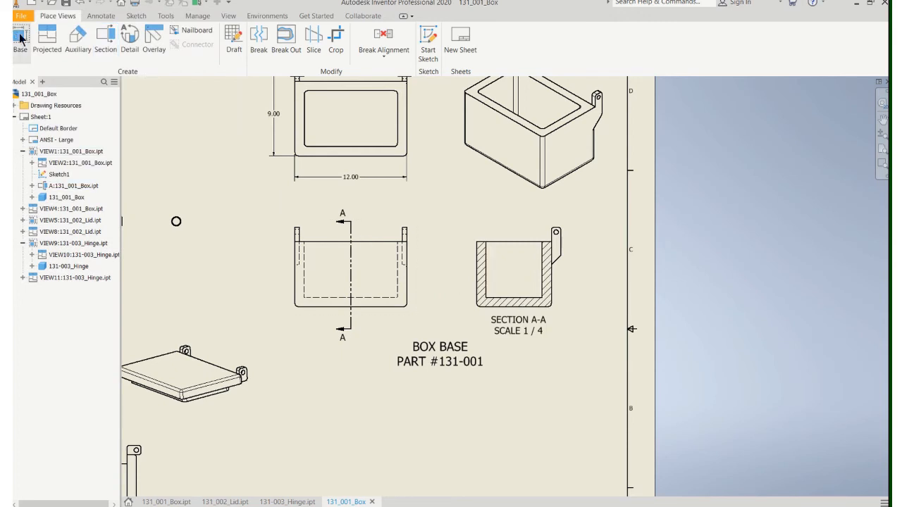
# Dimension the inner cavity depth of the box base in the section view, placing it left of the section
pyautogui.click(87, 19)
pyautogui.click(26, 38)
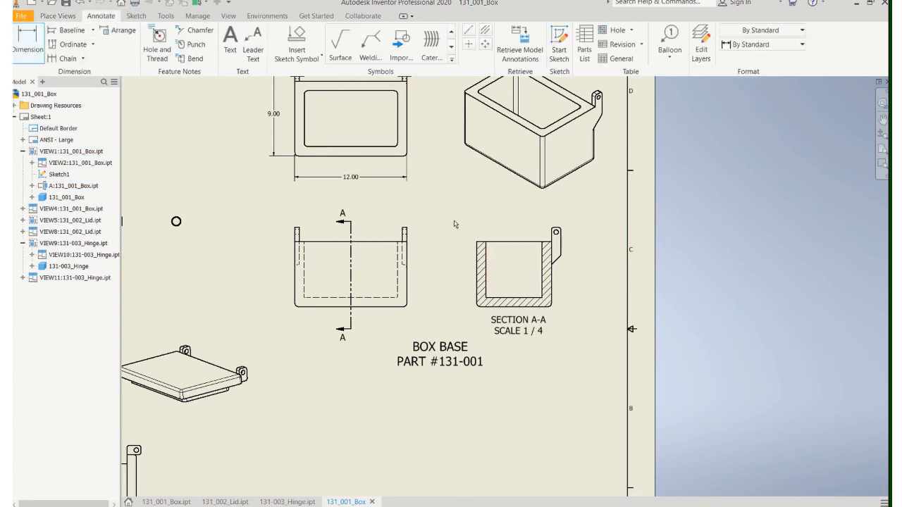
pyautogui.click(485, 289)
pyautogui.click(461, 270)
# Add a center mark to the hinge lug hole in the box base's section view
pyautogui.scroll(3, 607, 236)
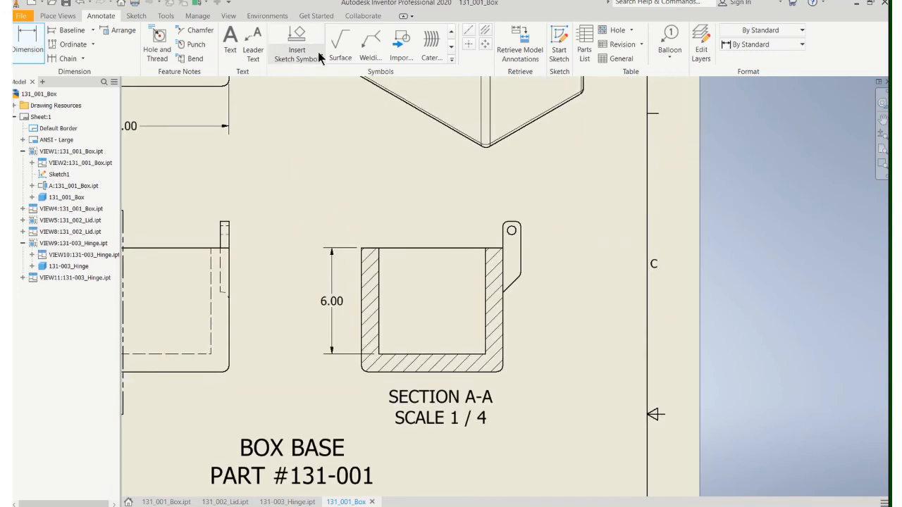
pyautogui.click(468, 44)
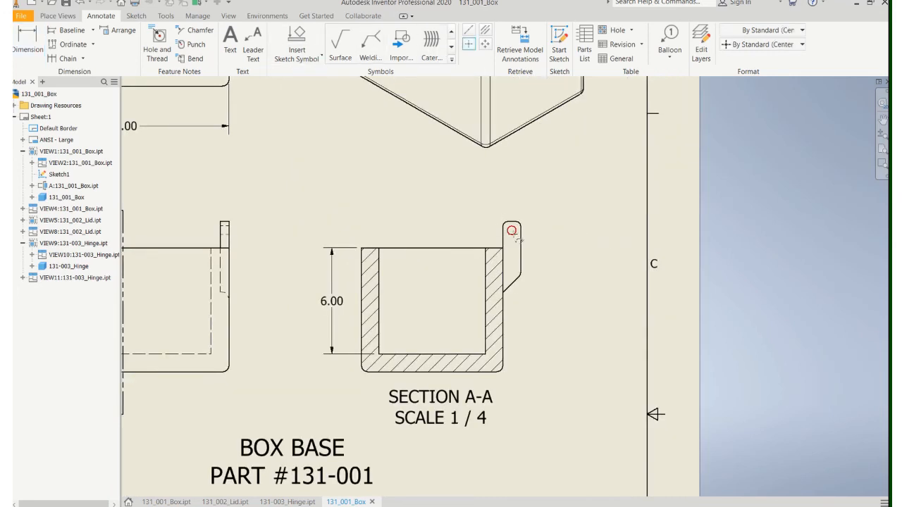
pyautogui.scroll(-5, 365, 157)
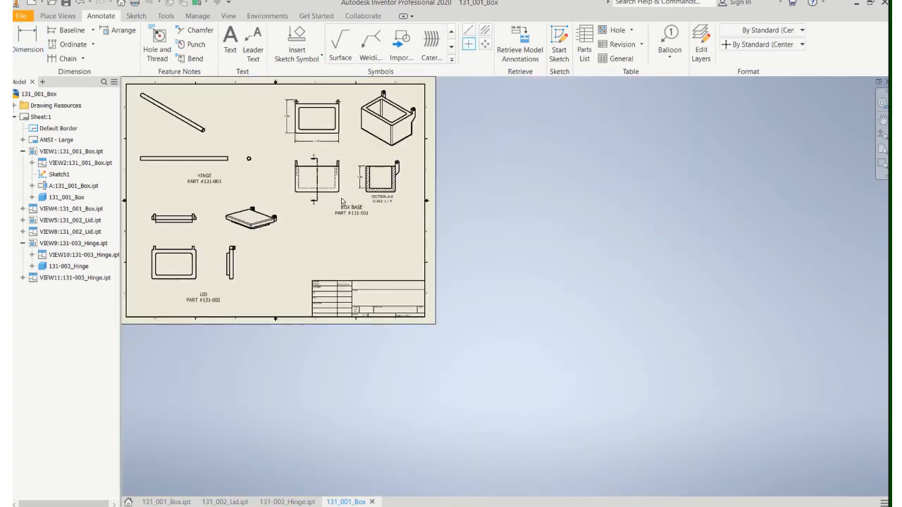
# Add a four-line text in the title block's TITLE area: BOX DETAIL PARTS, BOX #131-001, LID #131-002, HINGE #131-003
pyautogui.scroll(3, 342, 202)
pyautogui.moveTo(398, 264)
pyautogui.mouseDown(button='middle')
pyautogui.moveTo(514, 289)
pyautogui.moveTo(505, 297)
pyautogui.moveTo(388, 222)
pyautogui.mouseUp(button='middle')
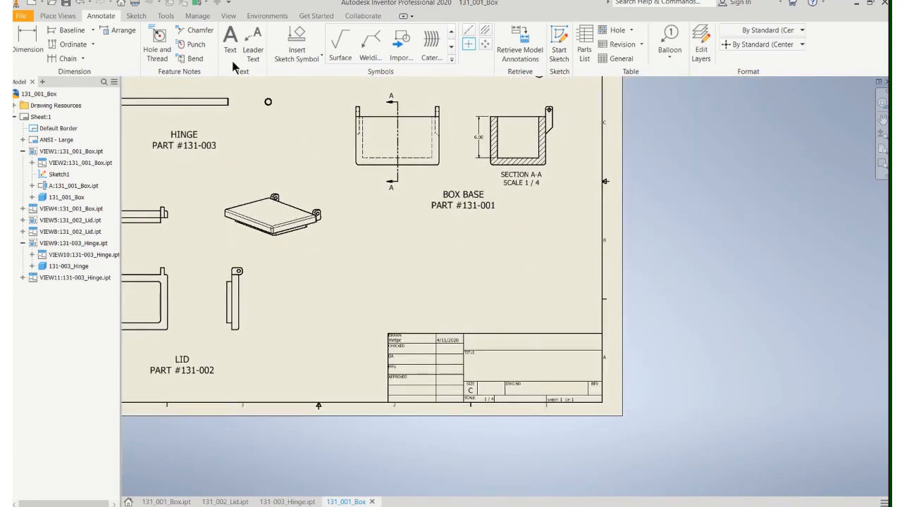
pyautogui.click(230, 42)
pyautogui.moveTo(472, 354); pyautogui.dragTo(586, 380)
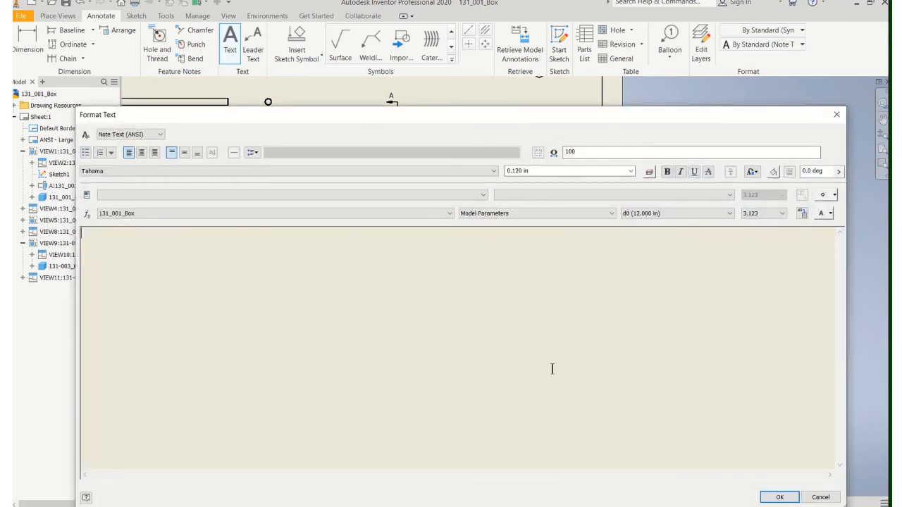
pyautogui.write('BOX DET')
pyautogui.write('AILS')
pyautogui.write('PARTS')
pyautogui.write('BOX')
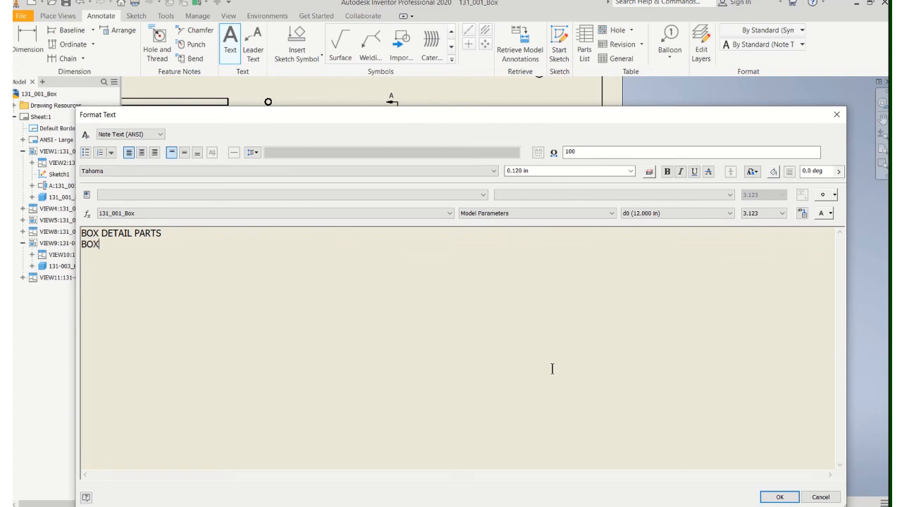
pyautogui.write(' #131-001')
pyautogui.press('Return')
pyautogui.write('LID #131-002')
pyautogui.press('Return')
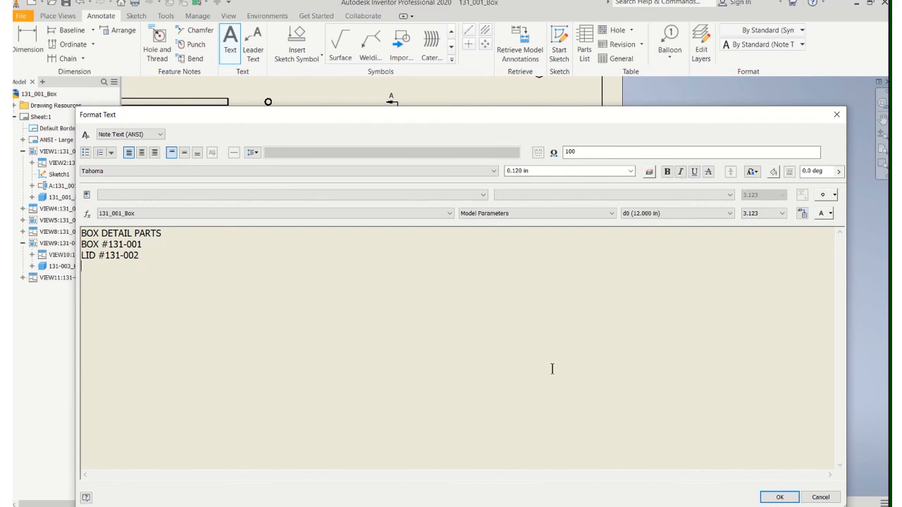
pyautogui.write('HINGE #131-00')
pyautogui.click(780, 498)
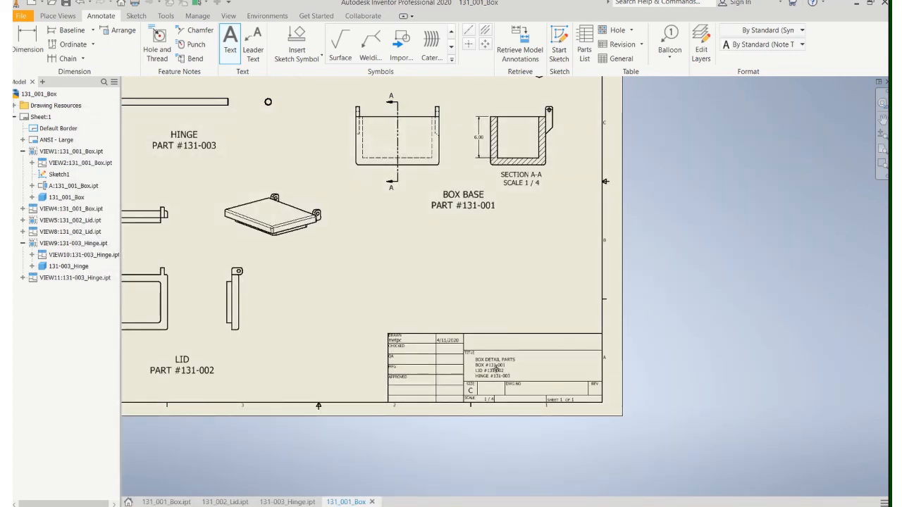
pyautogui.moveTo(446, 311)
pyautogui.mouseDown(button='middle')
pyautogui.moveTo(552, 329)
pyautogui.moveTo(631, 383)
pyautogui.mouseUp(button='middle')
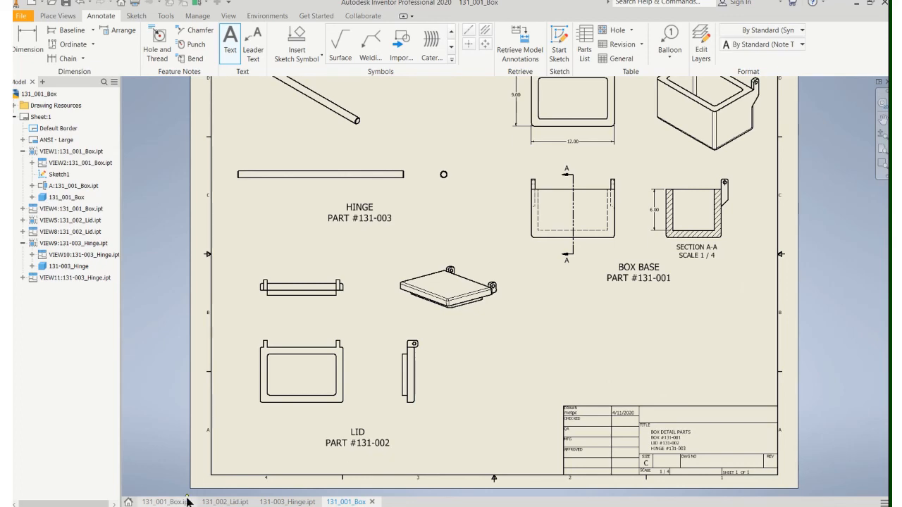
pyautogui.click(498, 425)
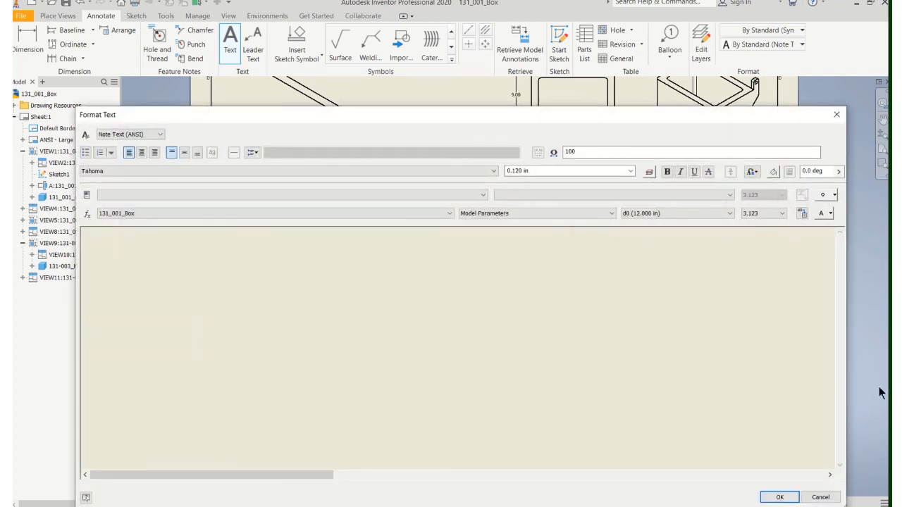
pyautogui.click(822, 495)
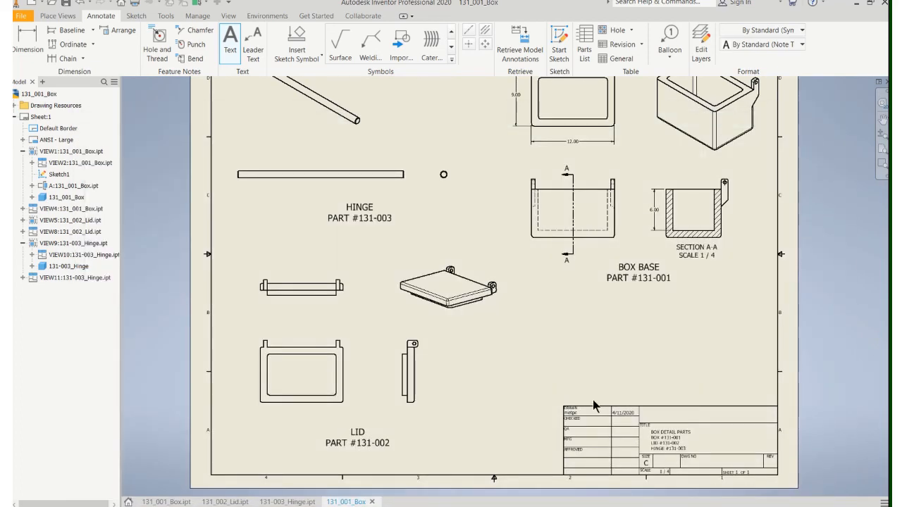
pyautogui.press('Escape')
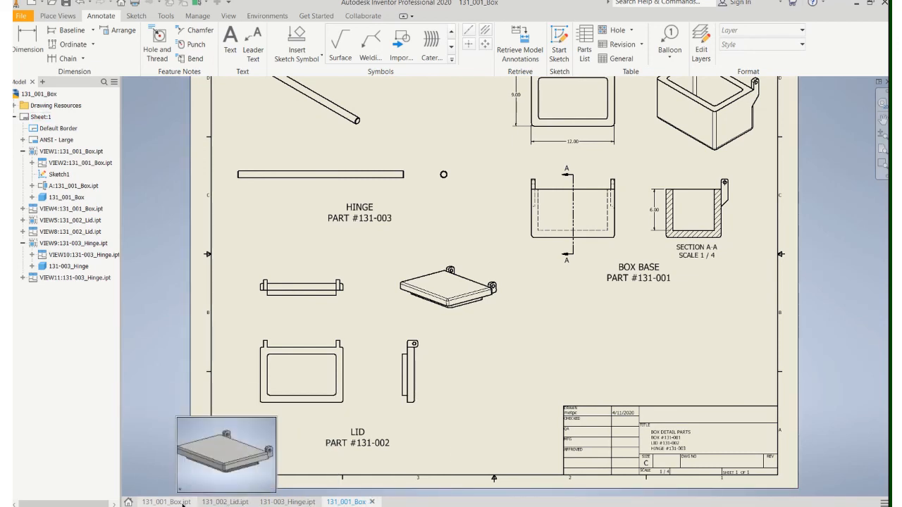
pyautogui.moveTo(178, 503)
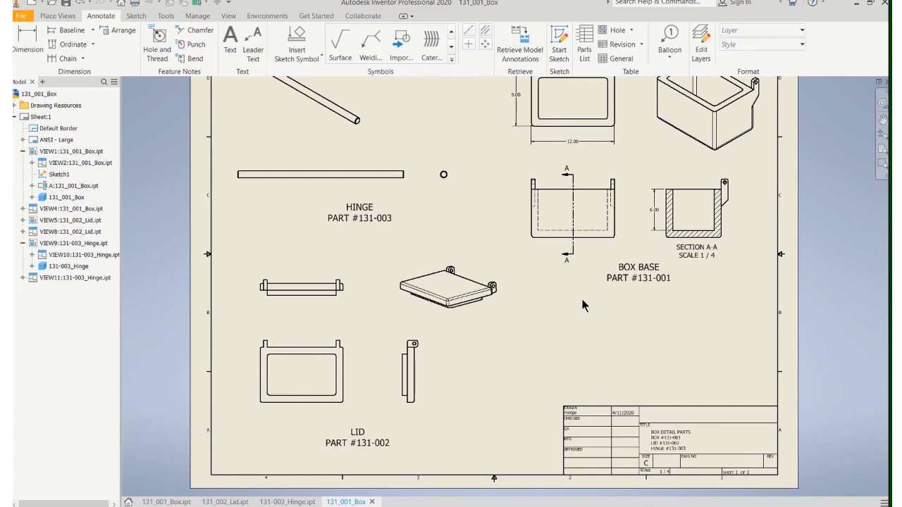
pyautogui.scroll(1, 581, 298)
pyautogui.moveTo(581, 298); pyautogui.dragTo(553, 313, button='middle')
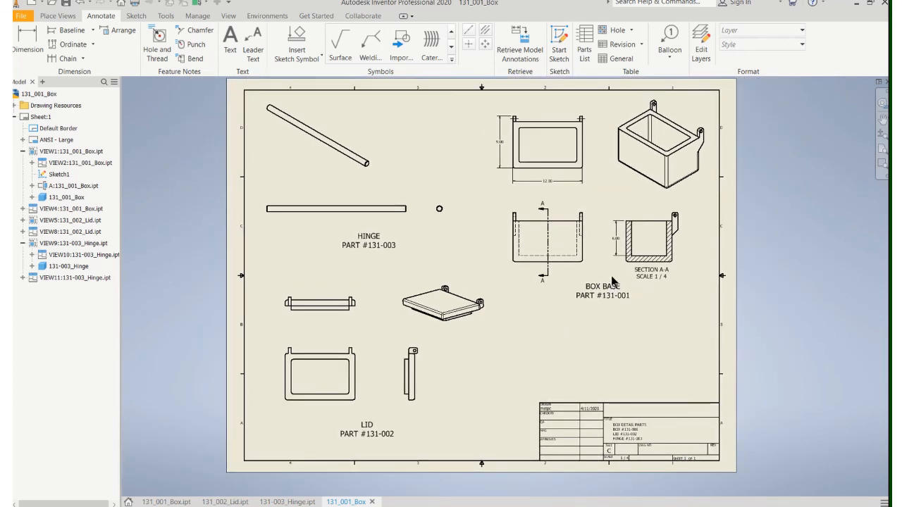